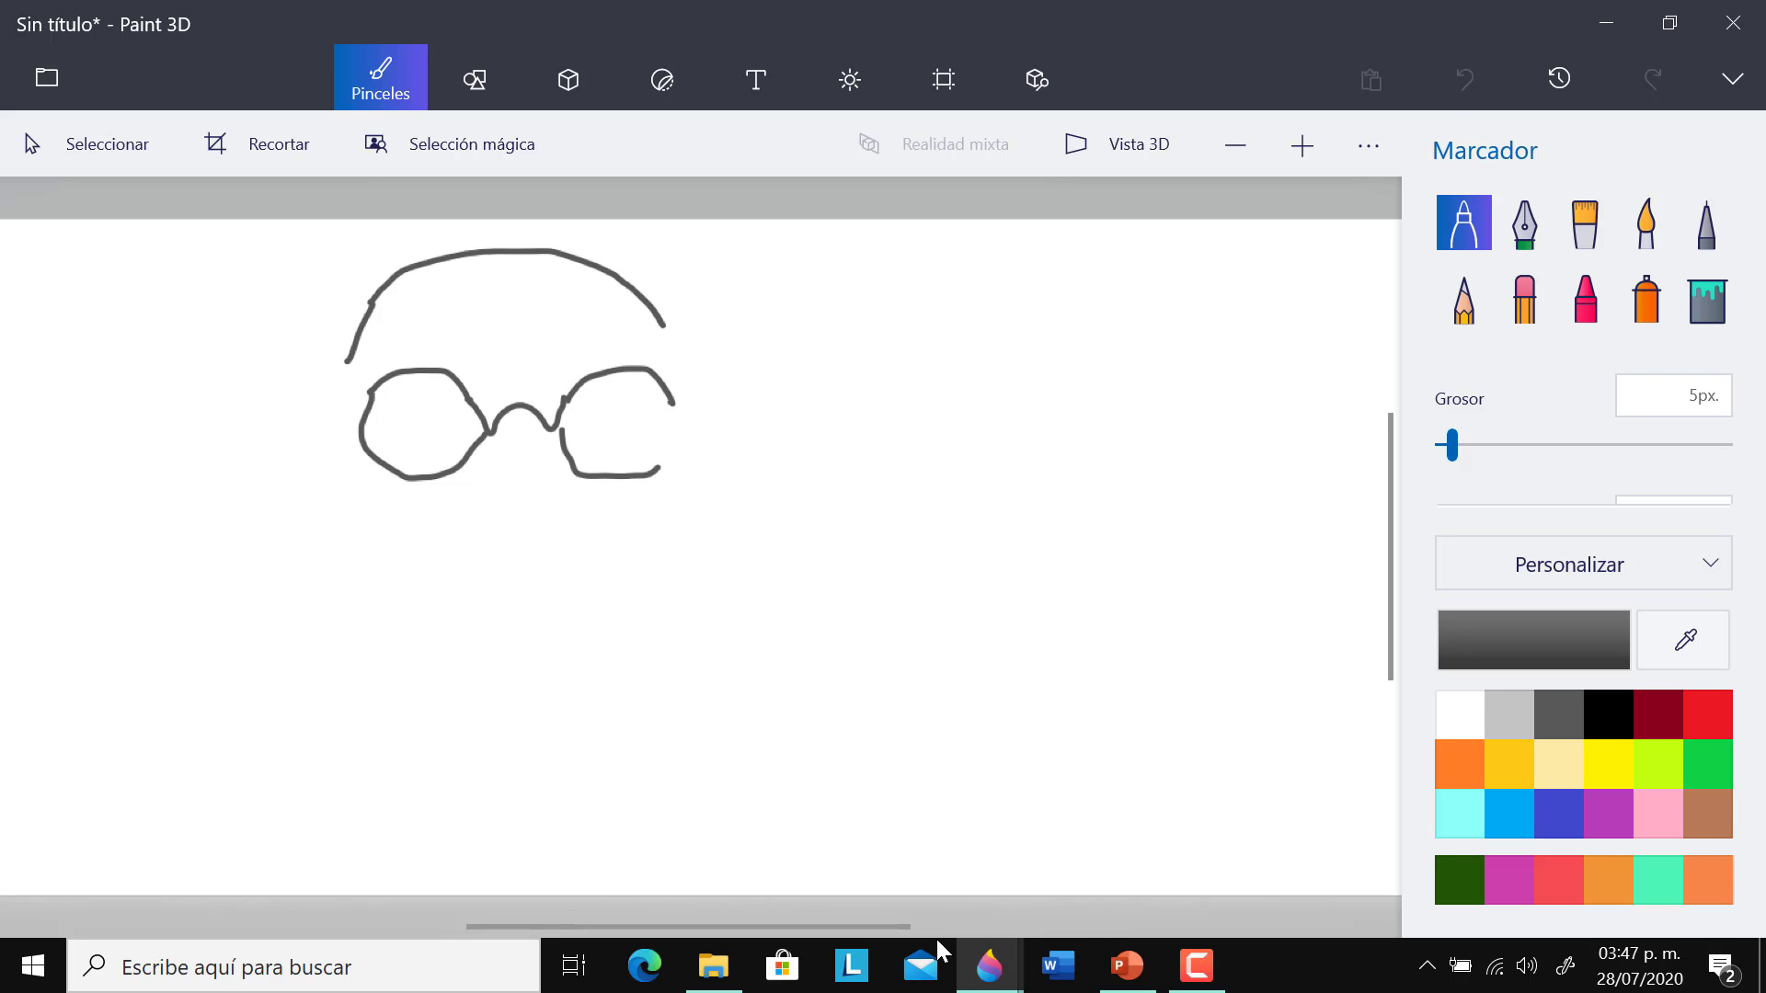
- Draw the nose lines and extend the skull outline down both sides to the left cheekbone with the dark grey marker
{"action": "mouse_move", "coordinate": [494, 428]}
{"action": "left_mouse_down"}
{"action": "mouse_move", "coordinate": [493, 496]}
{"action": "mouse_move", "coordinate": [466, 520]}
{"action": "left_mouse_up"}
{"action": "mouse_move", "coordinate": [538, 424]}
{"action": "left_mouse_down"}
{"action": "mouse_move", "coordinate": [546, 503]}
{"action": "mouse_move", "coordinate": [519, 427]}
{"action": "mouse_move", "coordinate": [520, 496]}
{"action": "mouse_move", "coordinate": [493, 508]}
{"action": "mouse_move", "coordinate": [550, 564]}
{"action": "mouse_move", "coordinate": [485, 566]}
{"action": "left_mouse_up"}
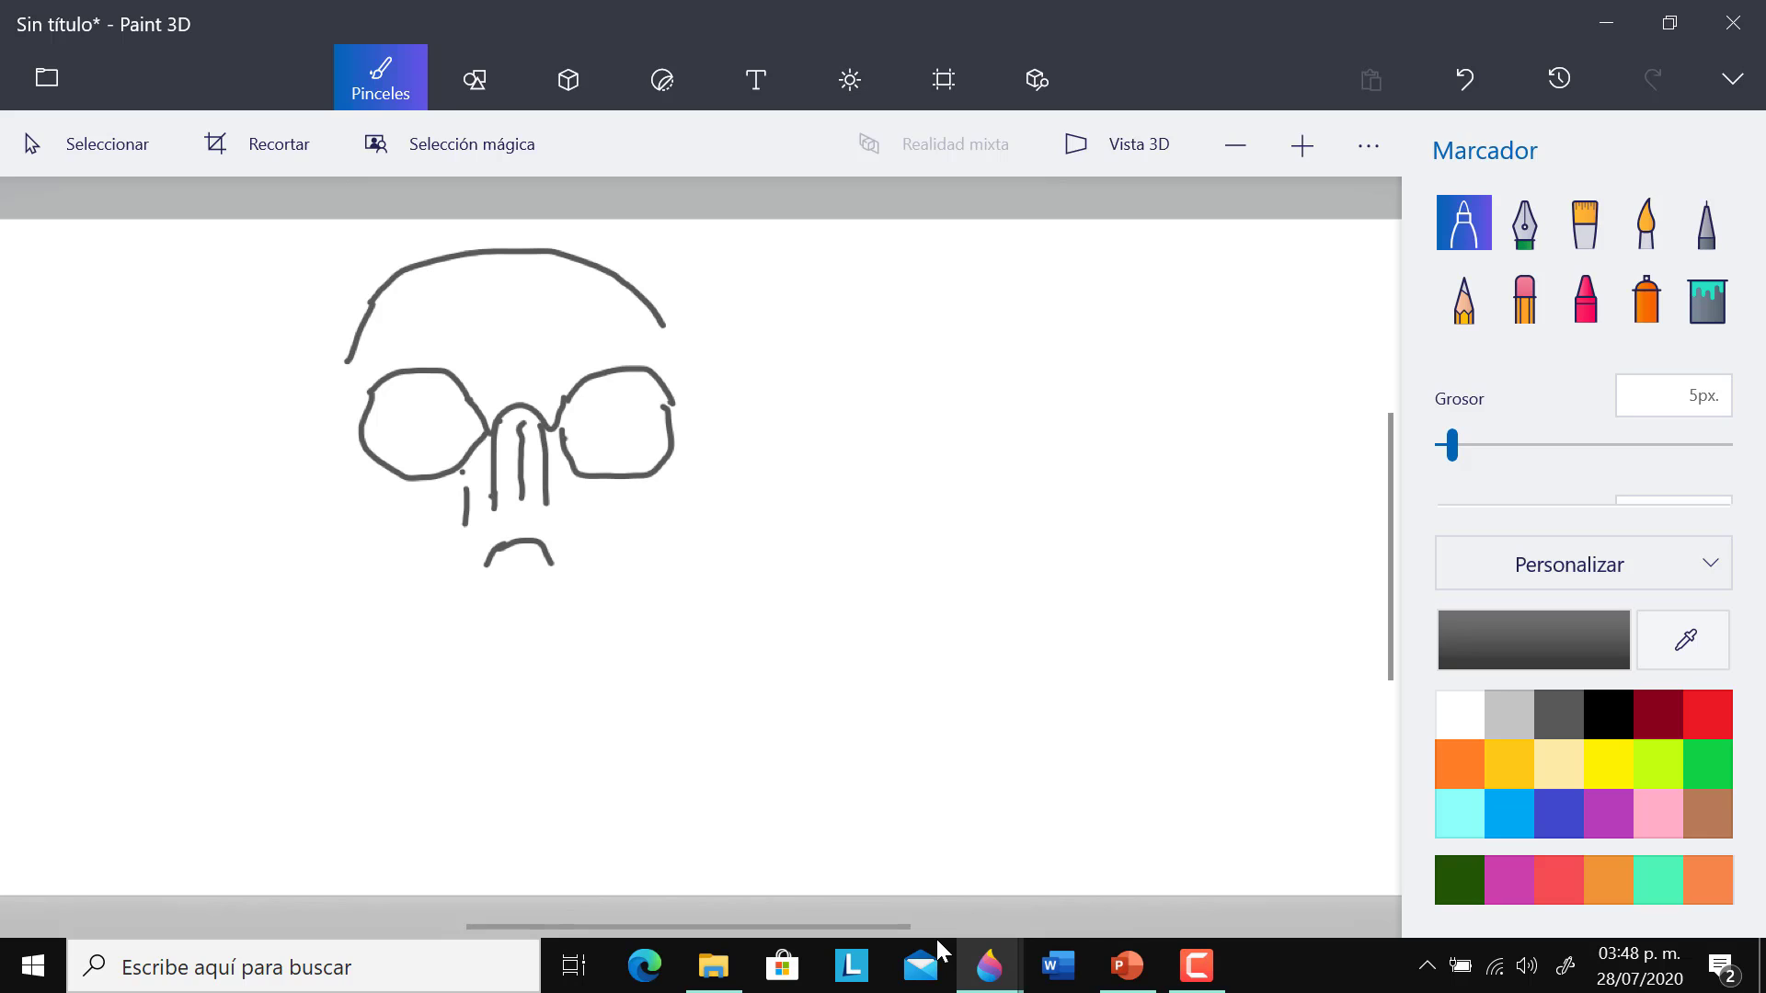
{"action": "left_click_drag", "start_coordinate": [700, 451], "coordinate": [664, 325]}
{"action": "left_click_drag", "start_coordinate": [337, 453], "coordinate": [349, 360]}
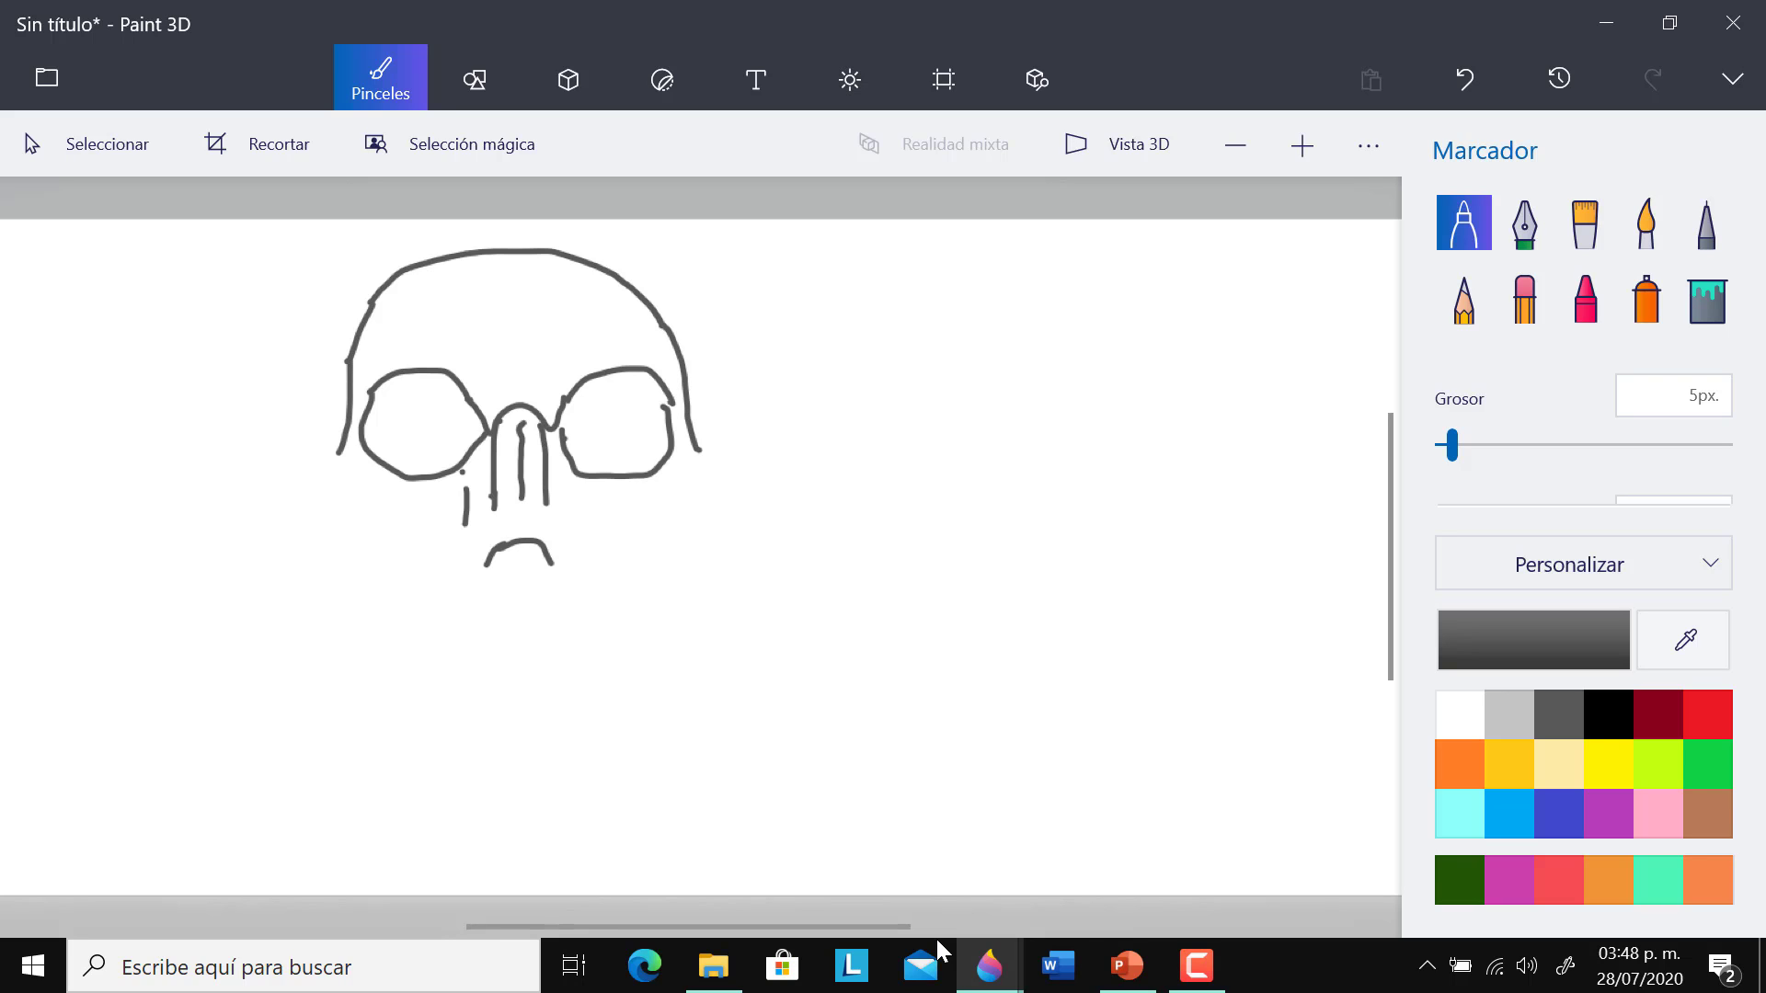
{"action": "mouse_move", "coordinate": [338, 452]}
{"action": "left_mouse_down"}
{"action": "mouse_move", "coordinate": [365, 529]}
{"action": "mouse_move", "coordinate": [382, 492]}
{"action": "mouse_move", "coordinate": [365, 602]}
{"action": "mouse_move", "coordinate": [390, 639]}
{"action": "mouse_move", "coordinate": [455, 670]}
{"action": "mouse_move", "coordinate": [598, 678]}
{"action": "left_mouse_up"}
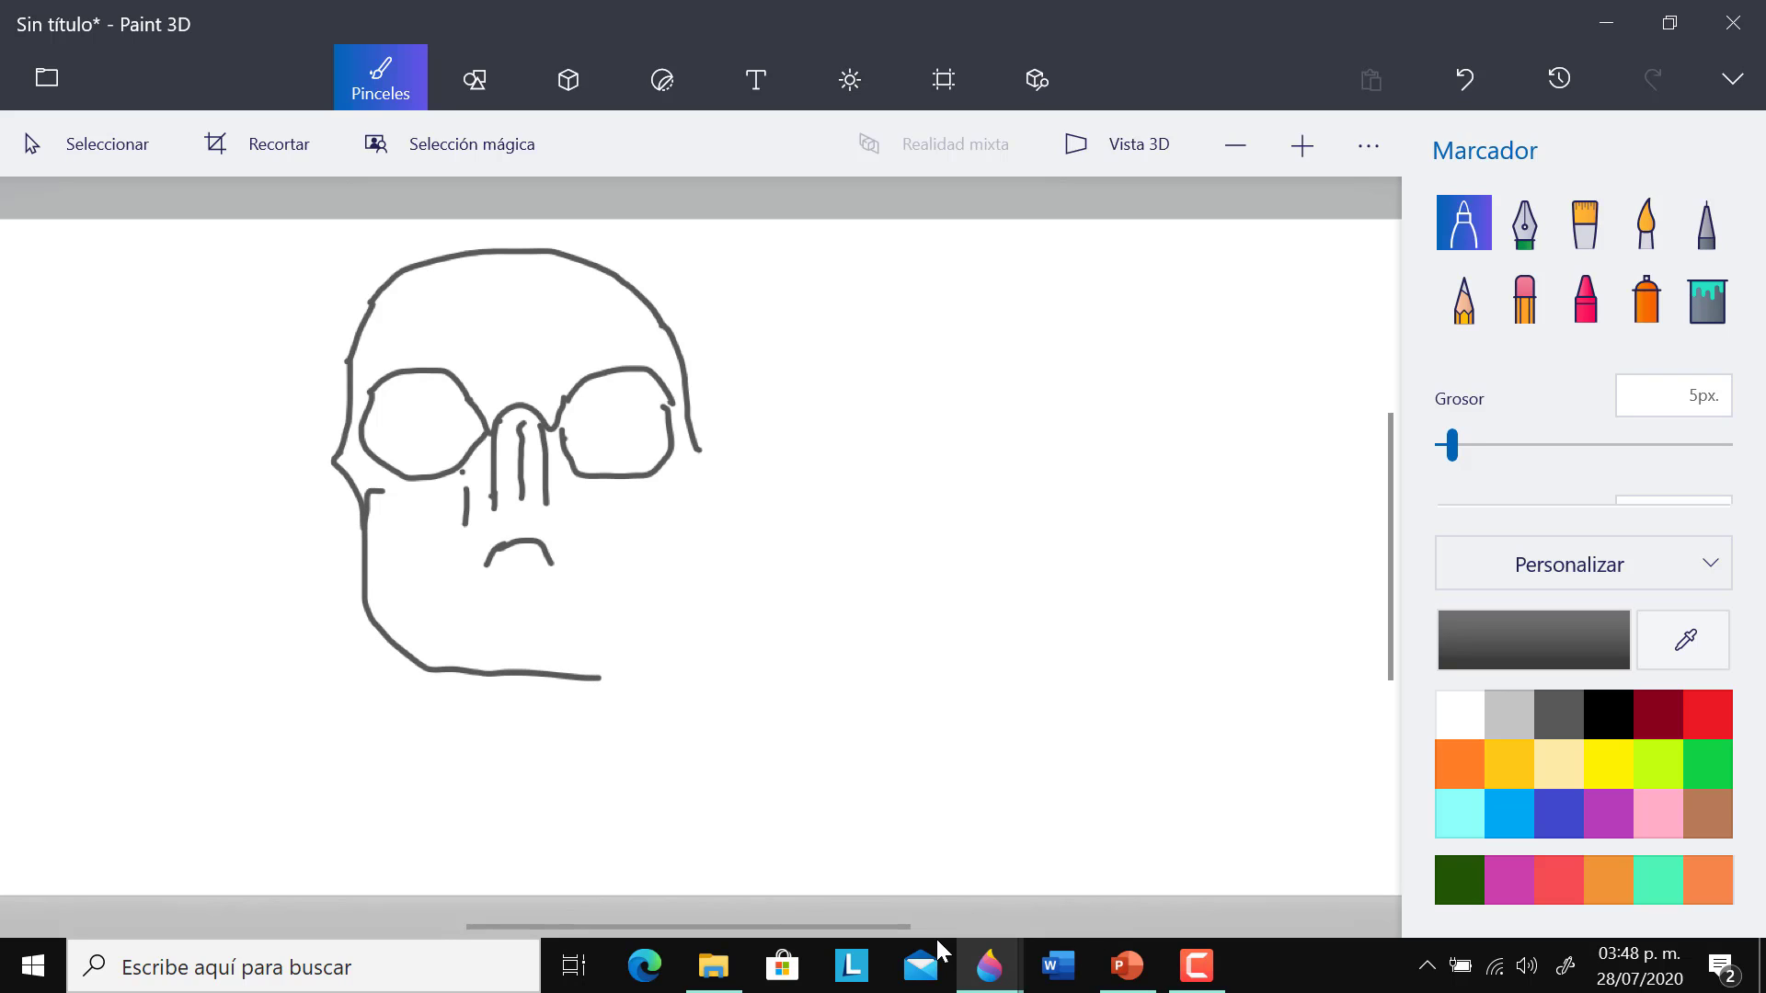
{"action": "key", "text": "ctrl+z"}
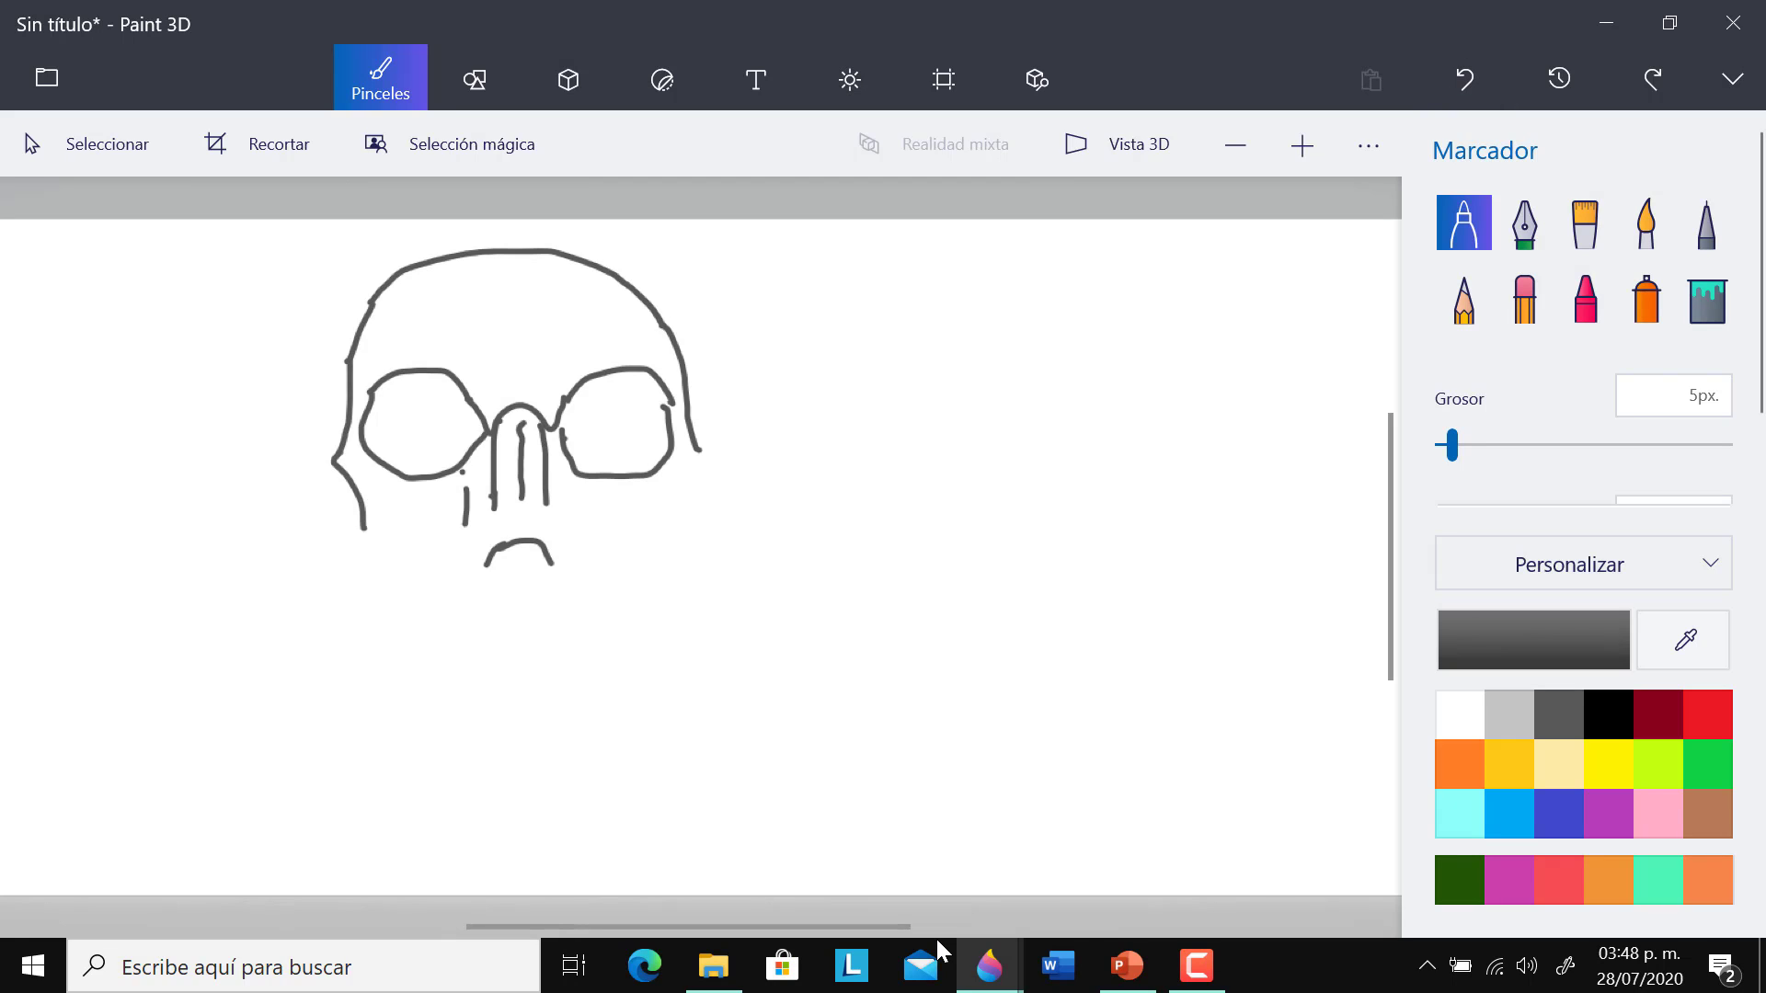
- Draw a rounded cheek shape under each eye socket and add a small circle inside each one
{"action": "mouse_move", "coordinate": [462, 481]}
{"action": "left_mouse_down"}
{"action": "mouse_move", "coordinate": [381, 483]}
{"action": "mouse_move", "coordinate": [370, 562]}
{"action": "mouse_move", "coordinate": [428, 576]}
{"action": "mouse_move", "coordinate": [473, 556]}
{"action": "mouse_move", "coordinate": [491, 488]}
{"action": "mouse_move", "coordinate": [557, 526]}
{"action": "mouse_move", "coordinate": [588, 576]}
{"action": "mouse_move", "coordinate": [656, 574]}
{"action": "mouse_move", "coordinate": [671, 484]}
{"action": "mouse_move", "coordinate": [611, 483]}
{"action": "mouse_move", "coordinate": [562, 460]}
{"action": "mouse_move", "coordinate": [556, 434]}
{"action": "left_mouse_up"}
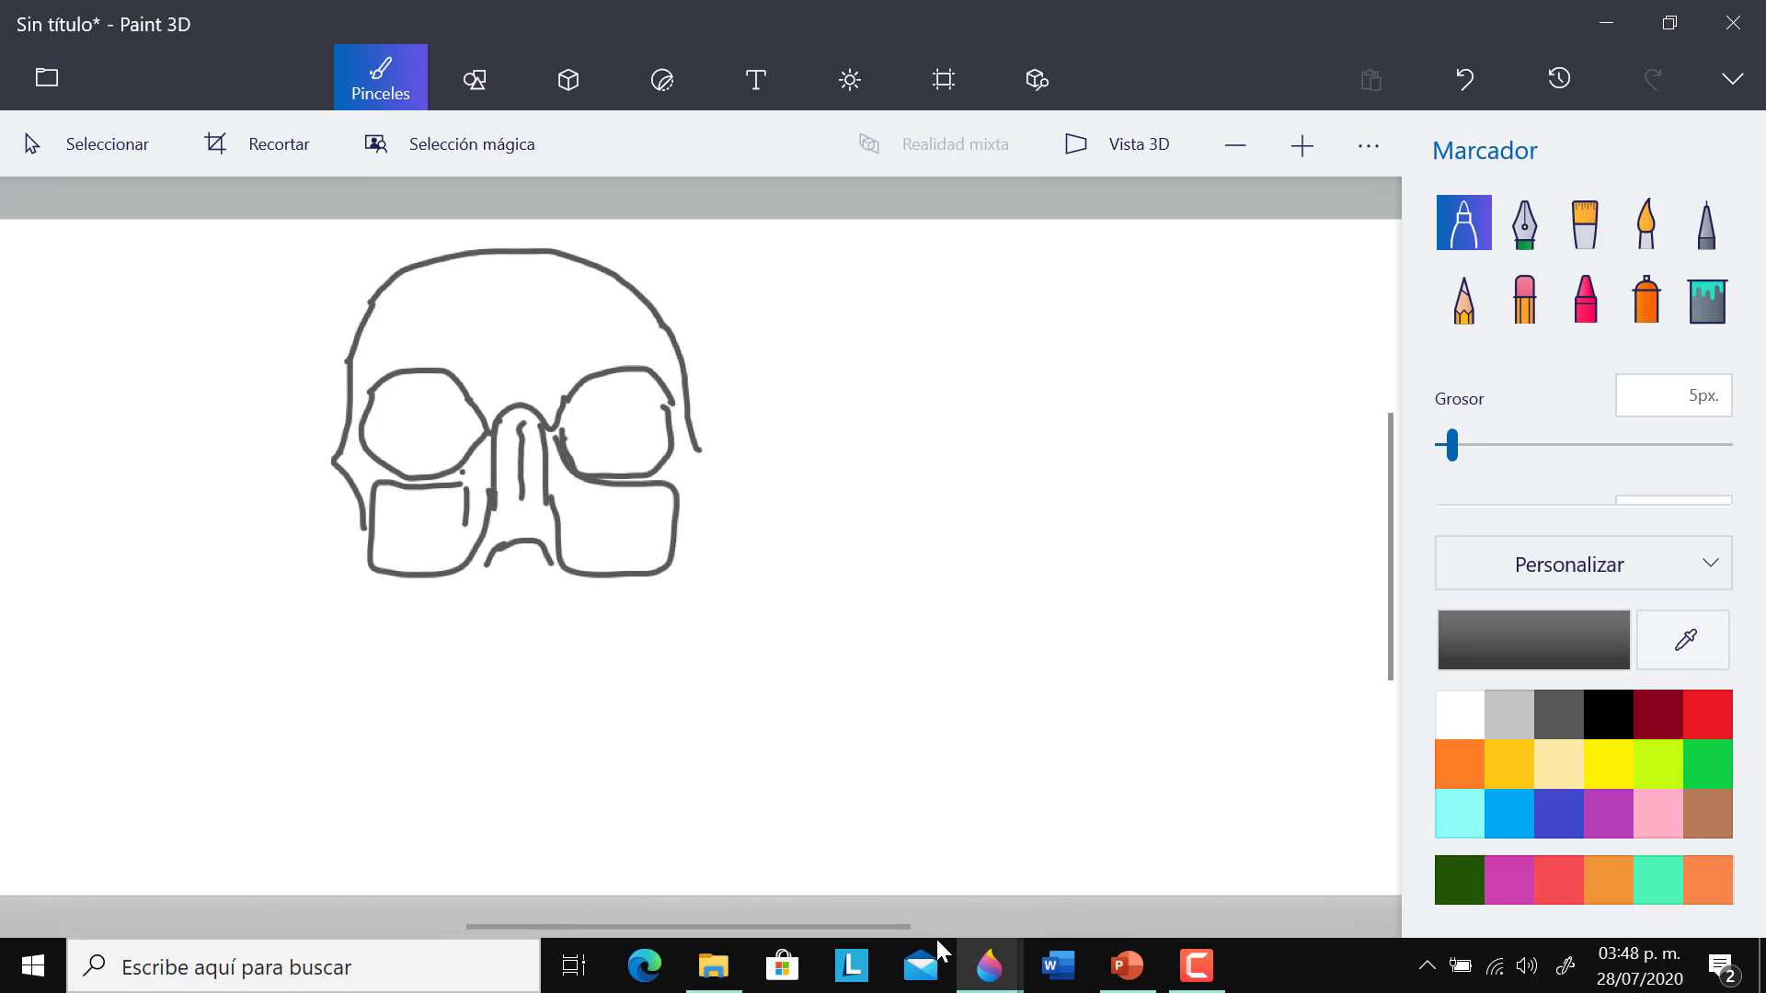
{"action": "mouse_move", "coordinate": [590, 508]}
{"action": "left_mouse_down"}
{"action": "mouse_move", "coordinate": [616, 546]}
{"action": "mouse_move", "coordinate": [623, 497]}
{"action": "mouse_move", "coordinate": [587, 511]}
{"action": "left_mouse_up"}
{"action": "mouse_move", "coordinate": [432, 506]}
{"action": "left_mouse_down"}
{"action": "mouse_move", "coordinate": [403, 531]}
{"action": "mouse_move", "coordinate": [427, 545]}
{"action": "mouse_move", "coordinate": [421, 504]}
{"action": "left_mouse_up"}
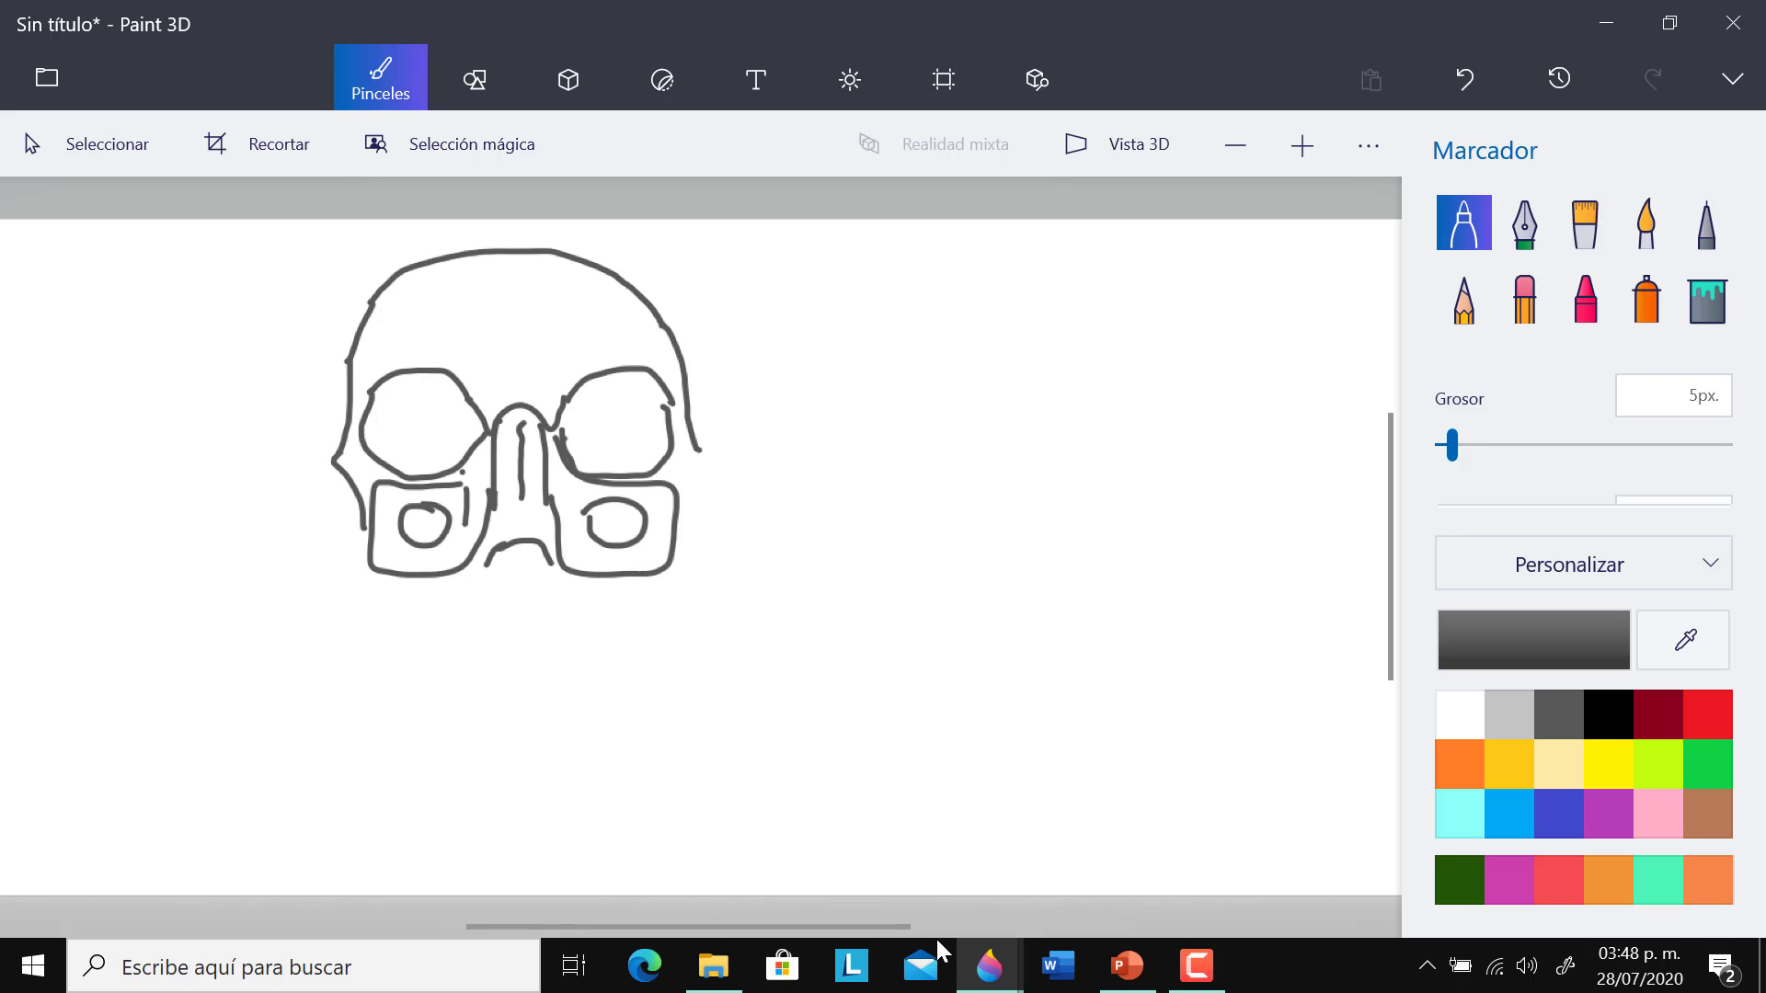
{"action": "left_click_drag", "start_coordinate": [598, 510], "coordinate": [585, 530]}
- Draw the base of the nose, the upper teeth, the jaw outline and the row of lower teeth
{"action": "mouse_move", "coordinate": [473, 566]}
{"action": "left_mouse_down"}
{"action": "mouse_move", "coordinate": [512, 548]}
{"action": "mouse_move", "coordinate": [550, 565]}
{"action": "left_mouse_up"}
{"action": "mouse_move", "coordinate": [395, 579]}
{"action": "left_mouse_down"}
{"action": "mouse_move", "coordinate": [397, 599]}
{"action": "mouse_move", "coordinate": [454, 583]}
{"action": "mouse_move", "coordinate": [473, 600]}
{"action": "mouse_move", "coordinate": [487, 580]}
{"action": "mouse_move", "coordinate": [543, 600]}
{"action": "left_mouse_up"}
{"action": "mouse_move", "coordinate": [542, 599]}
{"action": "left_mouse_down"}
{"action": "mouse_move", "coordinate": [557, 580]}
{"action": "mouse_move", "coordinate": [575, 601]}
{"action": "mouse_move", "coordinate": [587, 585]}
{"action": "left_mouse_up"}
{"action": "left_click_drag", "start_coordinate": [602, 589], "coordinate": [616, 588]}
{"action": "mouse_move", "coordinate": [405, 627]}
{"action": "left_mouse_down"}
{"action": "mouse_move", "coordinate": [425, 680]}
{"action": "mouse_move", "coordinate": [572, 703]}
{"action": "mouse_move", "coordinate": [632, 653]}
{"action": "mouse_move", "coordinate": [639, 589]}
{"action": "left_mouse_up"}
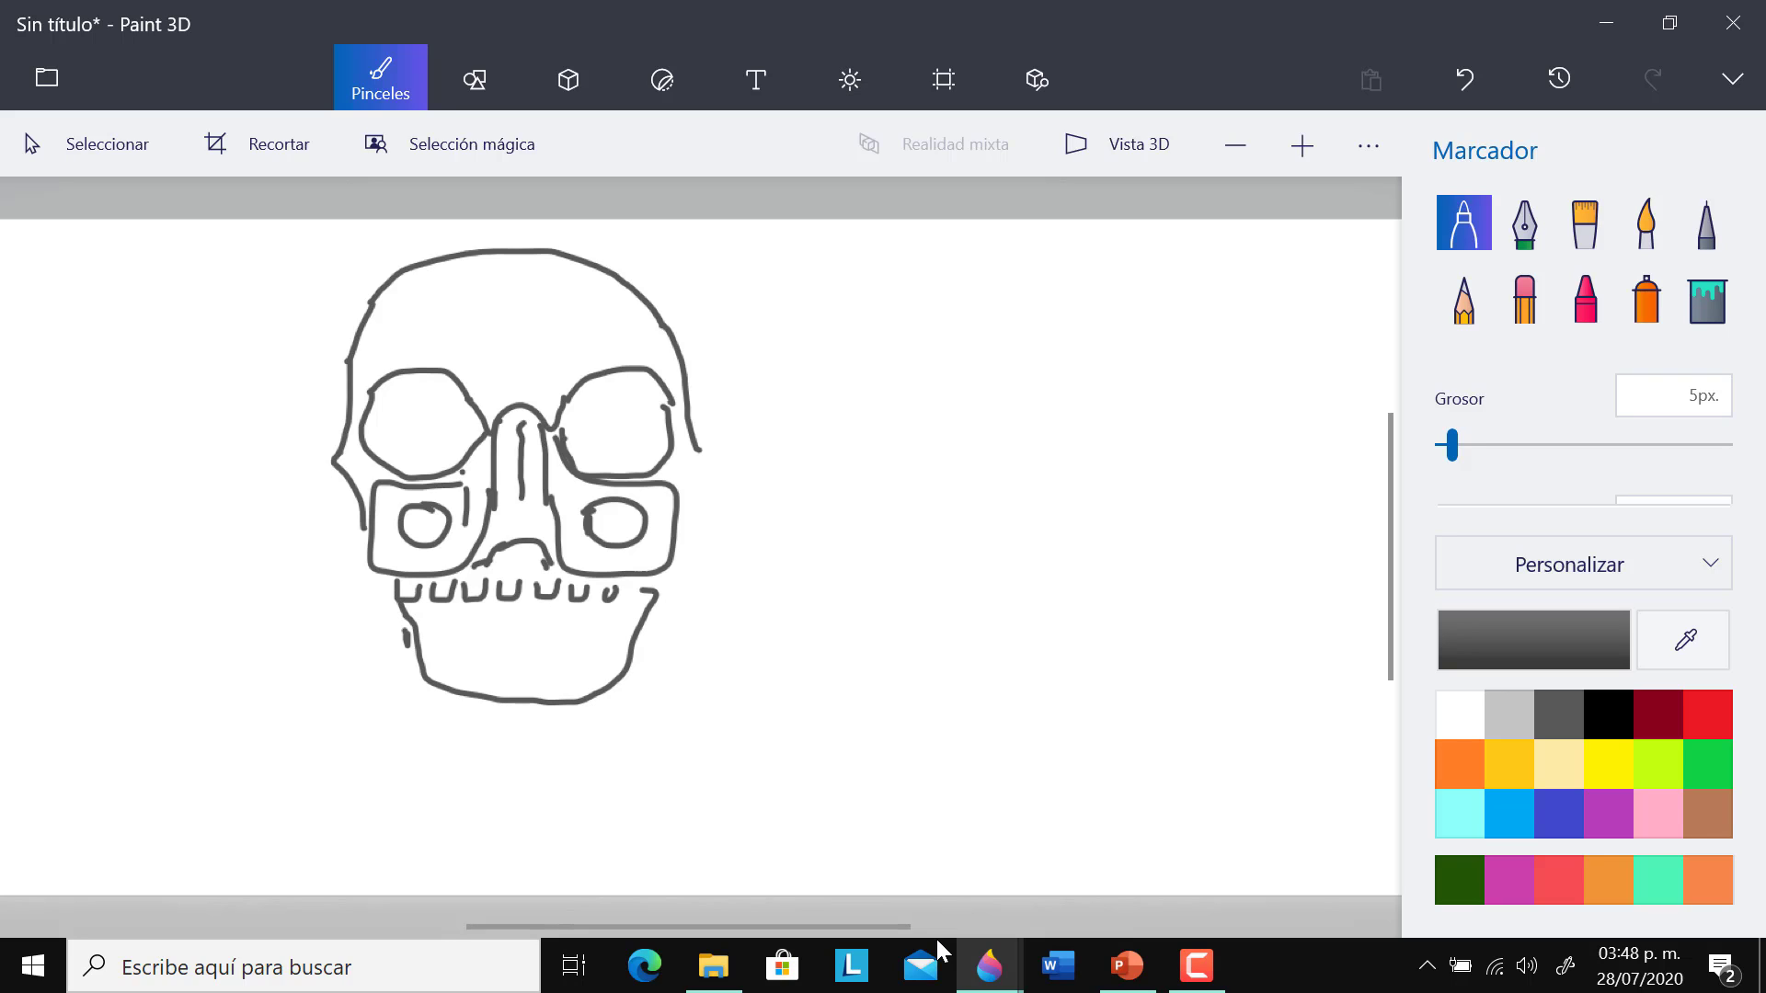
{"action": "mouse_move", "coordinate": [440, 625]}
{"action": "left_mouse_down"}
{"action": "mouse_move", "coordinate": [547, 657]}
{"action": "mouse_move", "coordinate": [607, 628]}
{"action": "mouse_move", "coordinate": [452, 629]}
{"action": "mouse_move", "coordinate": [469, 612]}
{"action": "mouse_move", "coordinate": [471, 646]}
{"action": "left_mouse_up"}
{"action": "mouse_move", "coordinate": [479, 639]}
{"action": "left_mouse_down"}
{"action": "mouse_move", "coordinate": [502, 617]}
{"action": "mouse_move", "coordinate": [501, 653]}
{"action": "mouse_move", "coordinate": [533, 620]}
{"action": "mouse_move", "coordinate": [538, 650]}
{"action": "mouse_move", "coordinate": [557, 619]}
{"action": "mouse_move", "coordinate": [574, 653]}
{"action": "mouse_move", "coordinate": [603, 635]}
{"action": "left_mouse_up"}
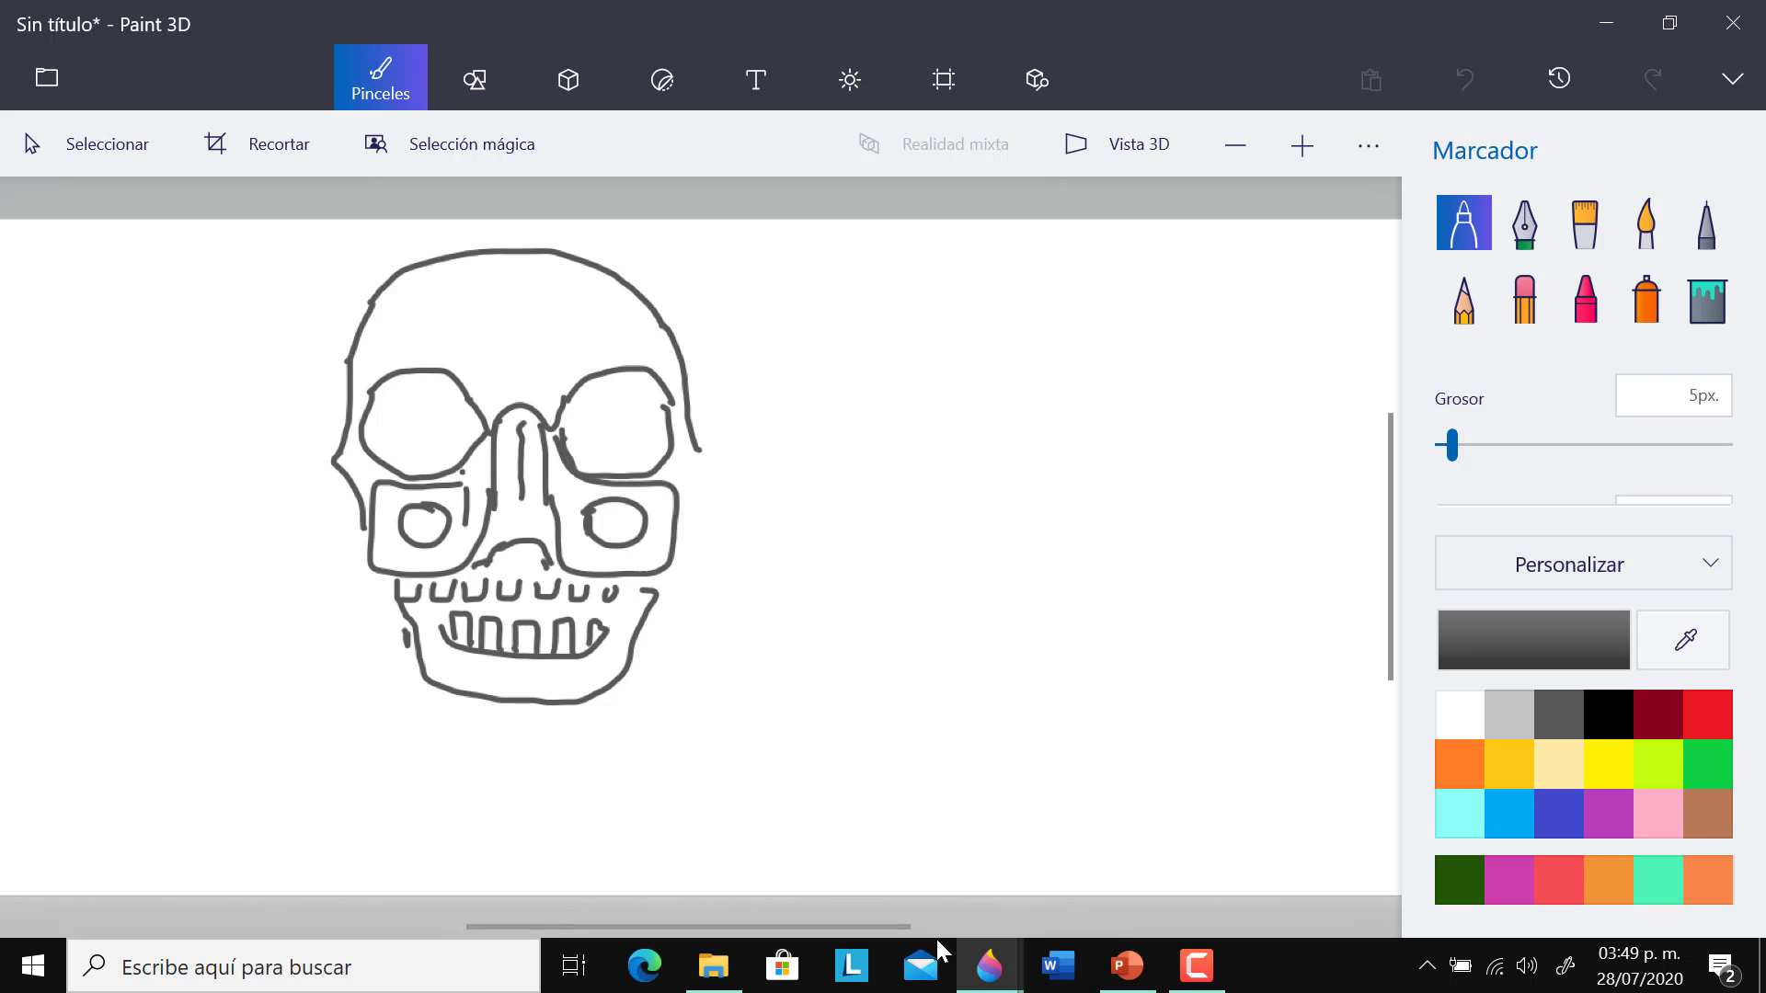
- Erase the outermost upper teeth and close the tops of the remaining upper teeth with the marker
{"action": "left_click", "coordinate": [1524, 297]}
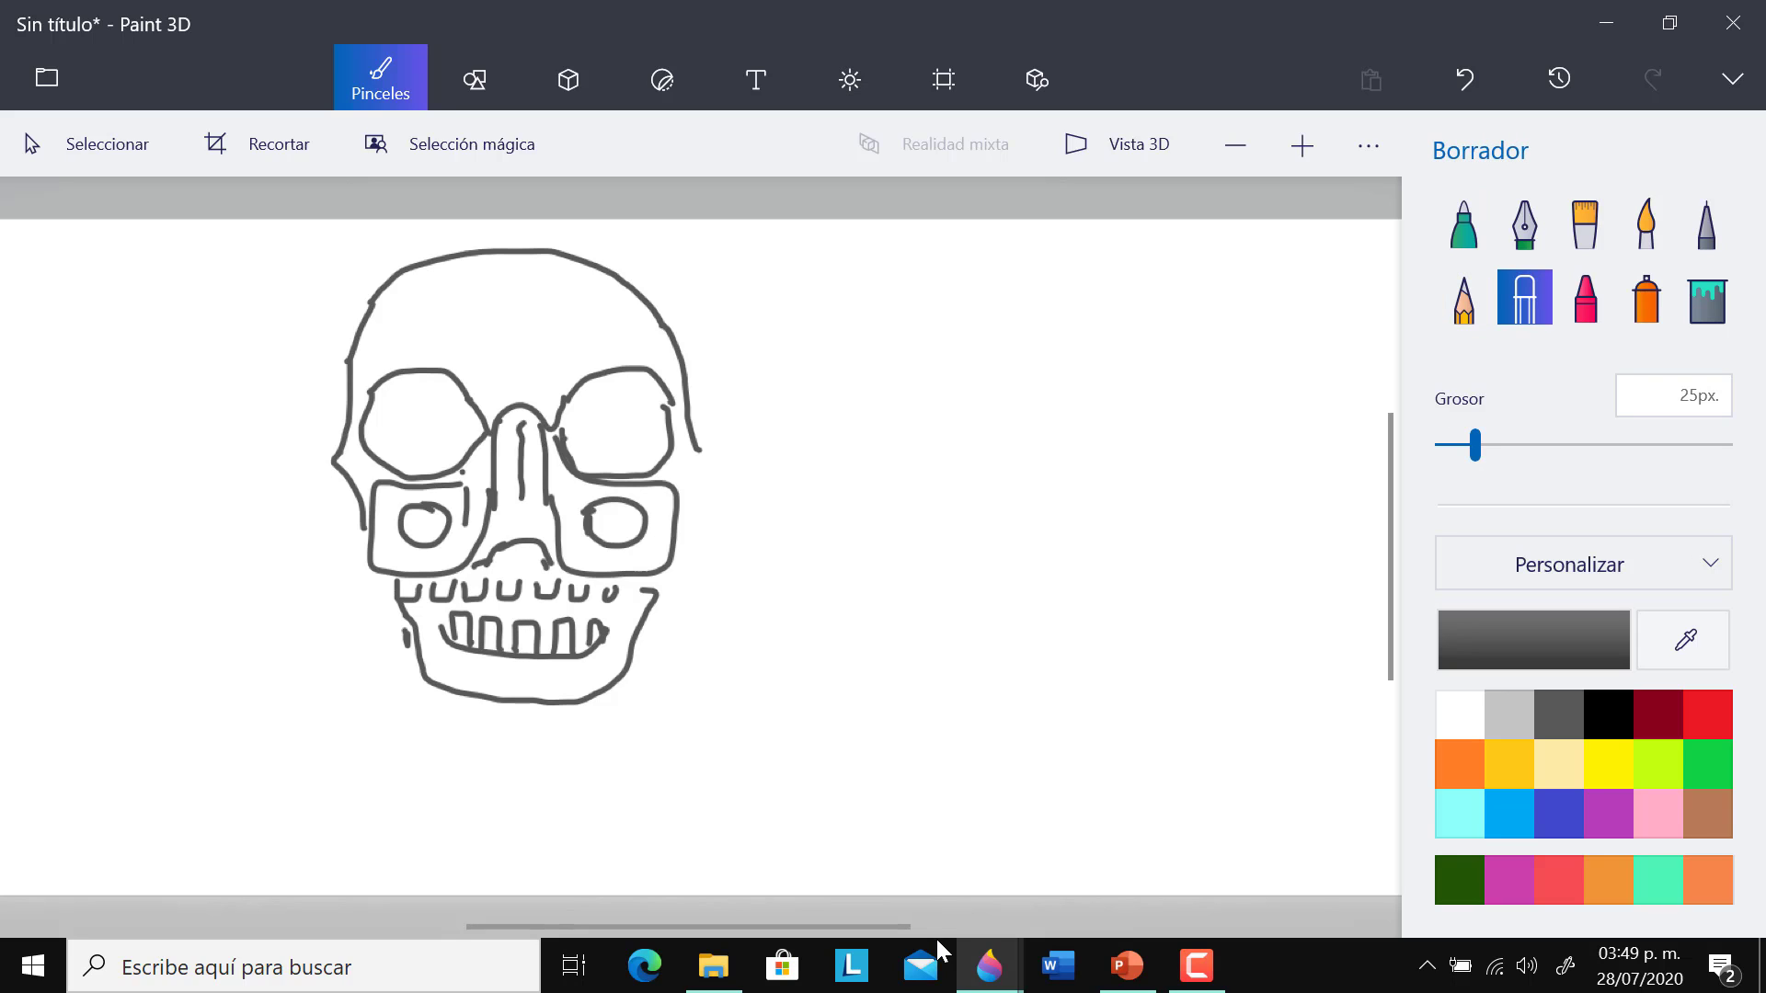
{"action": "mouse_move", "coordinate": [409, 589]}
{"action": "left_mouse_down"}
{"action": "mouse_move", "coordinate": [432, 596]}
{"action": "mouse_move", "coordinate": [405, 605]}
{"action": "mouse_move", "coordinate": [457, 602]}
{"action": "left_mouse_up"}
{"action": "left_click_drag", "start_coordinate": [604, 587], "coordinate": [619, 602]}
{"action": "left_click_drag", "start_coordinate": [438, 568], "coordinate": [465, 589]}
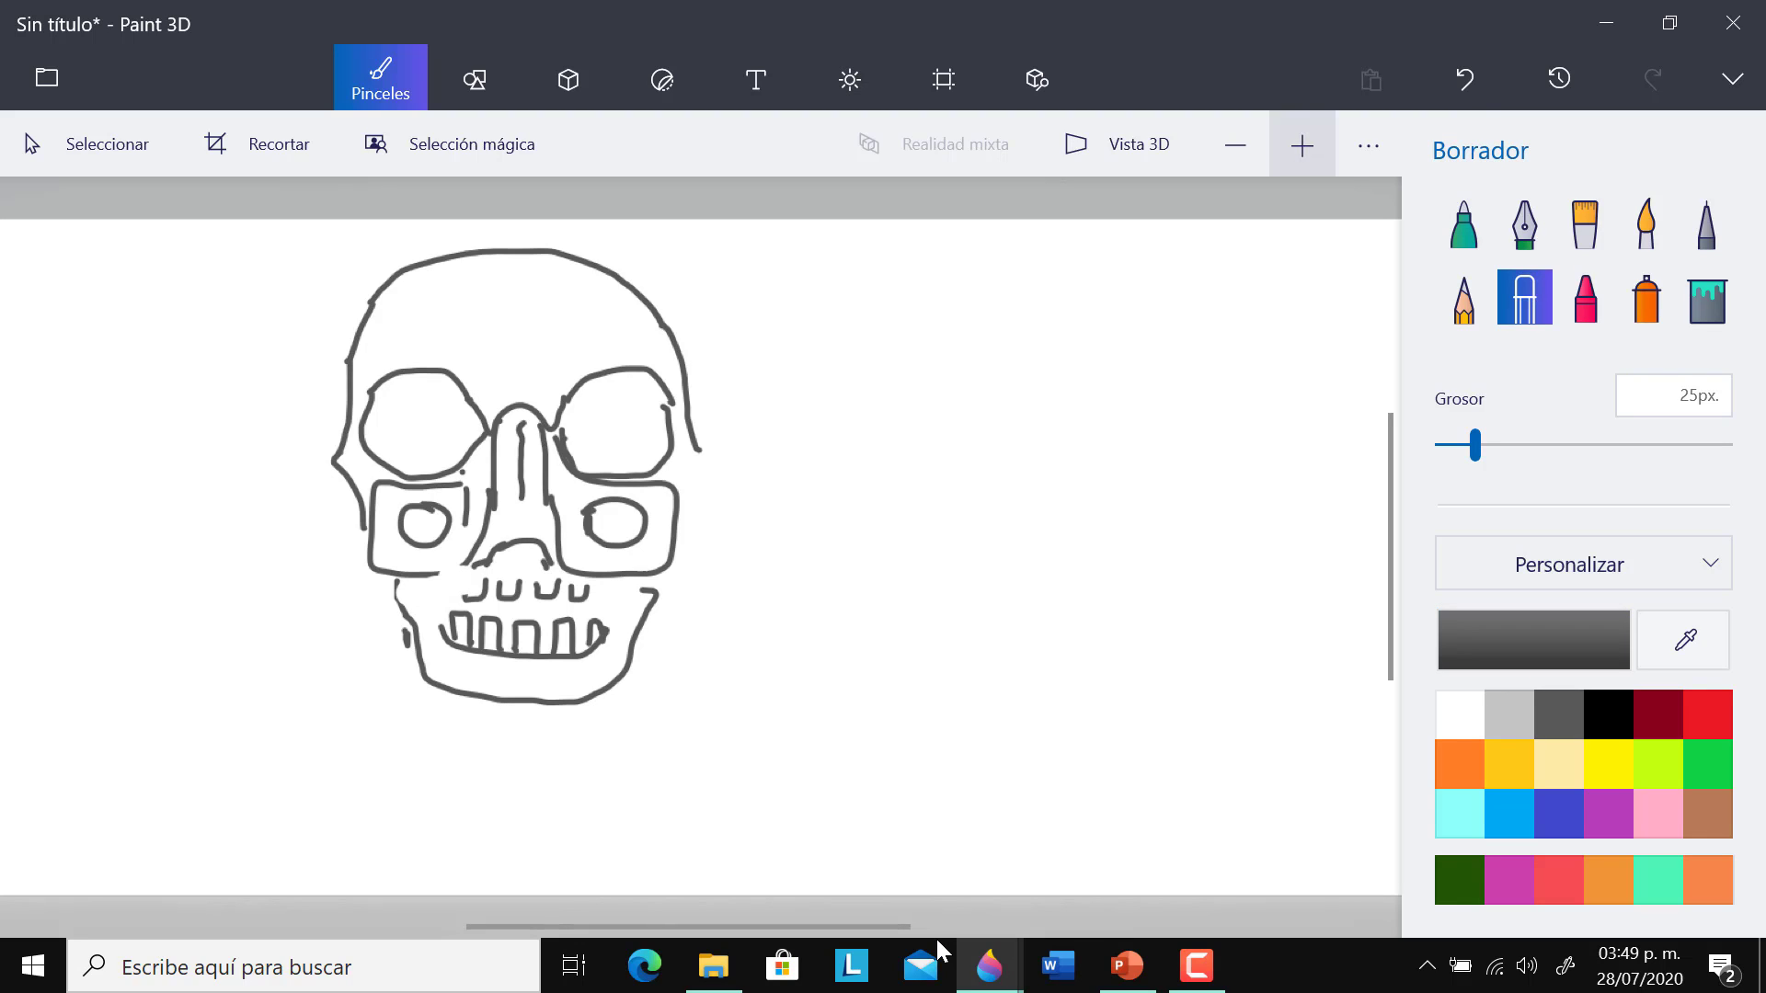
{"action": "left_click", "coordinate": [1466, 78]}
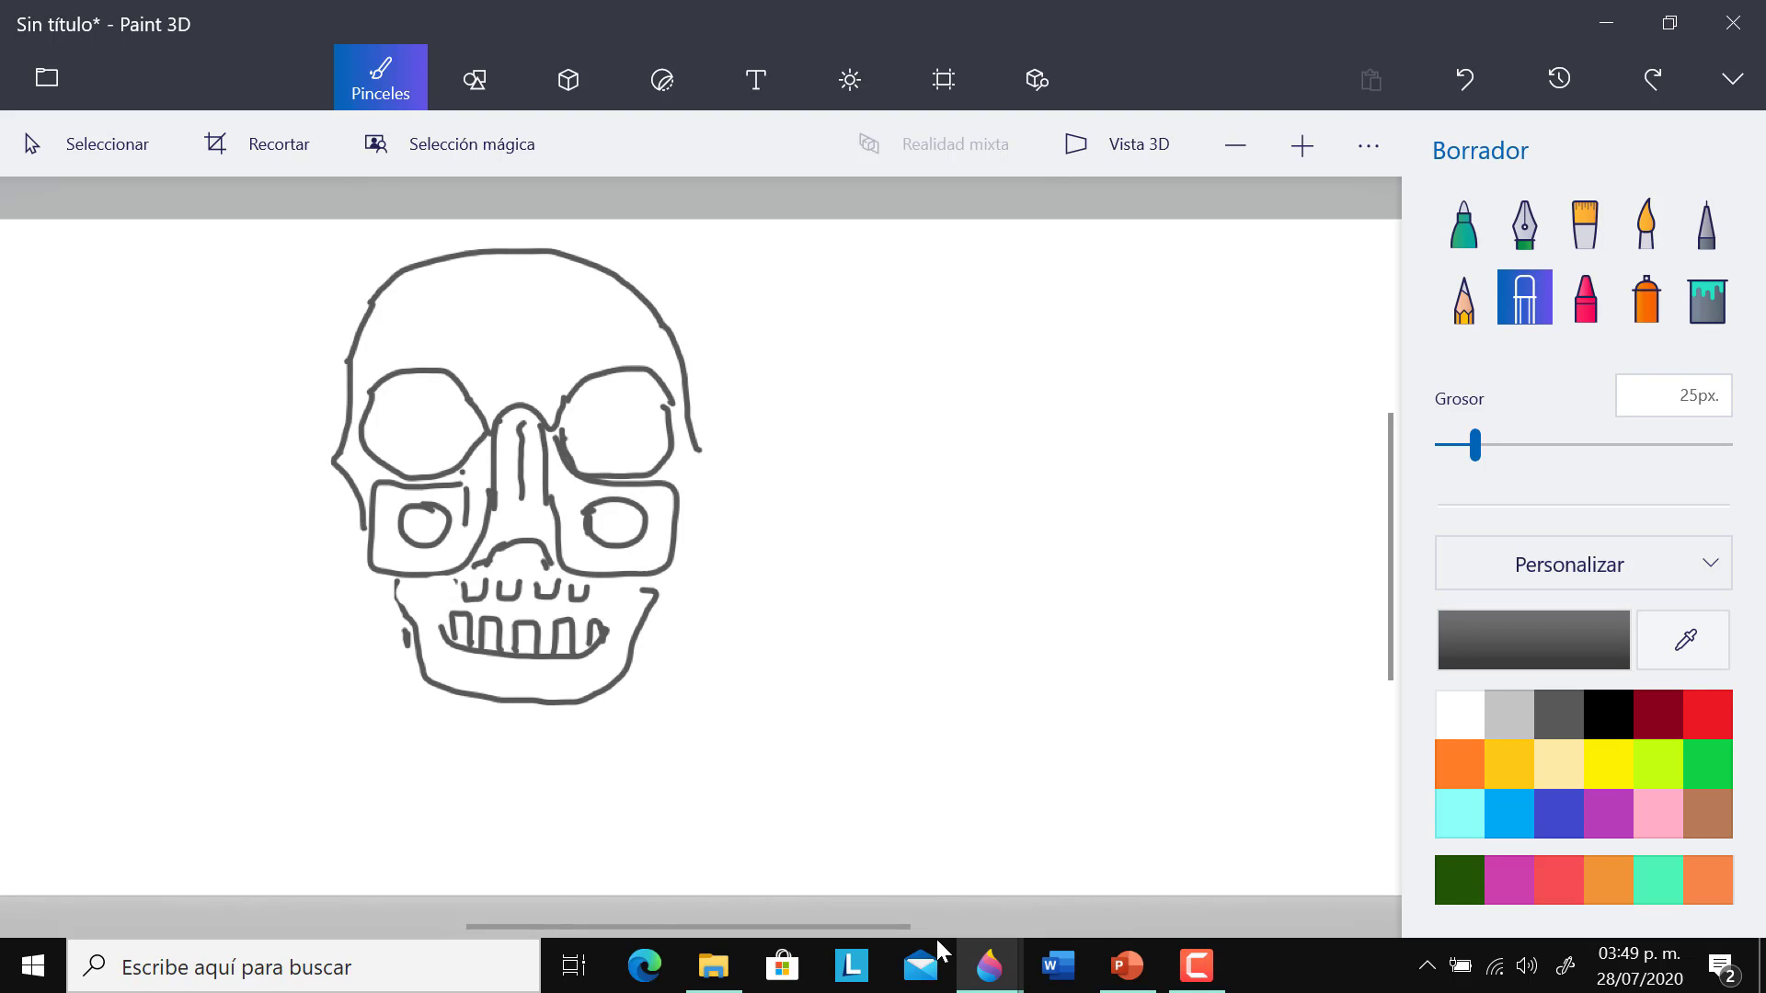
{"action": "left_click", "coordinate": [1463, 222]}
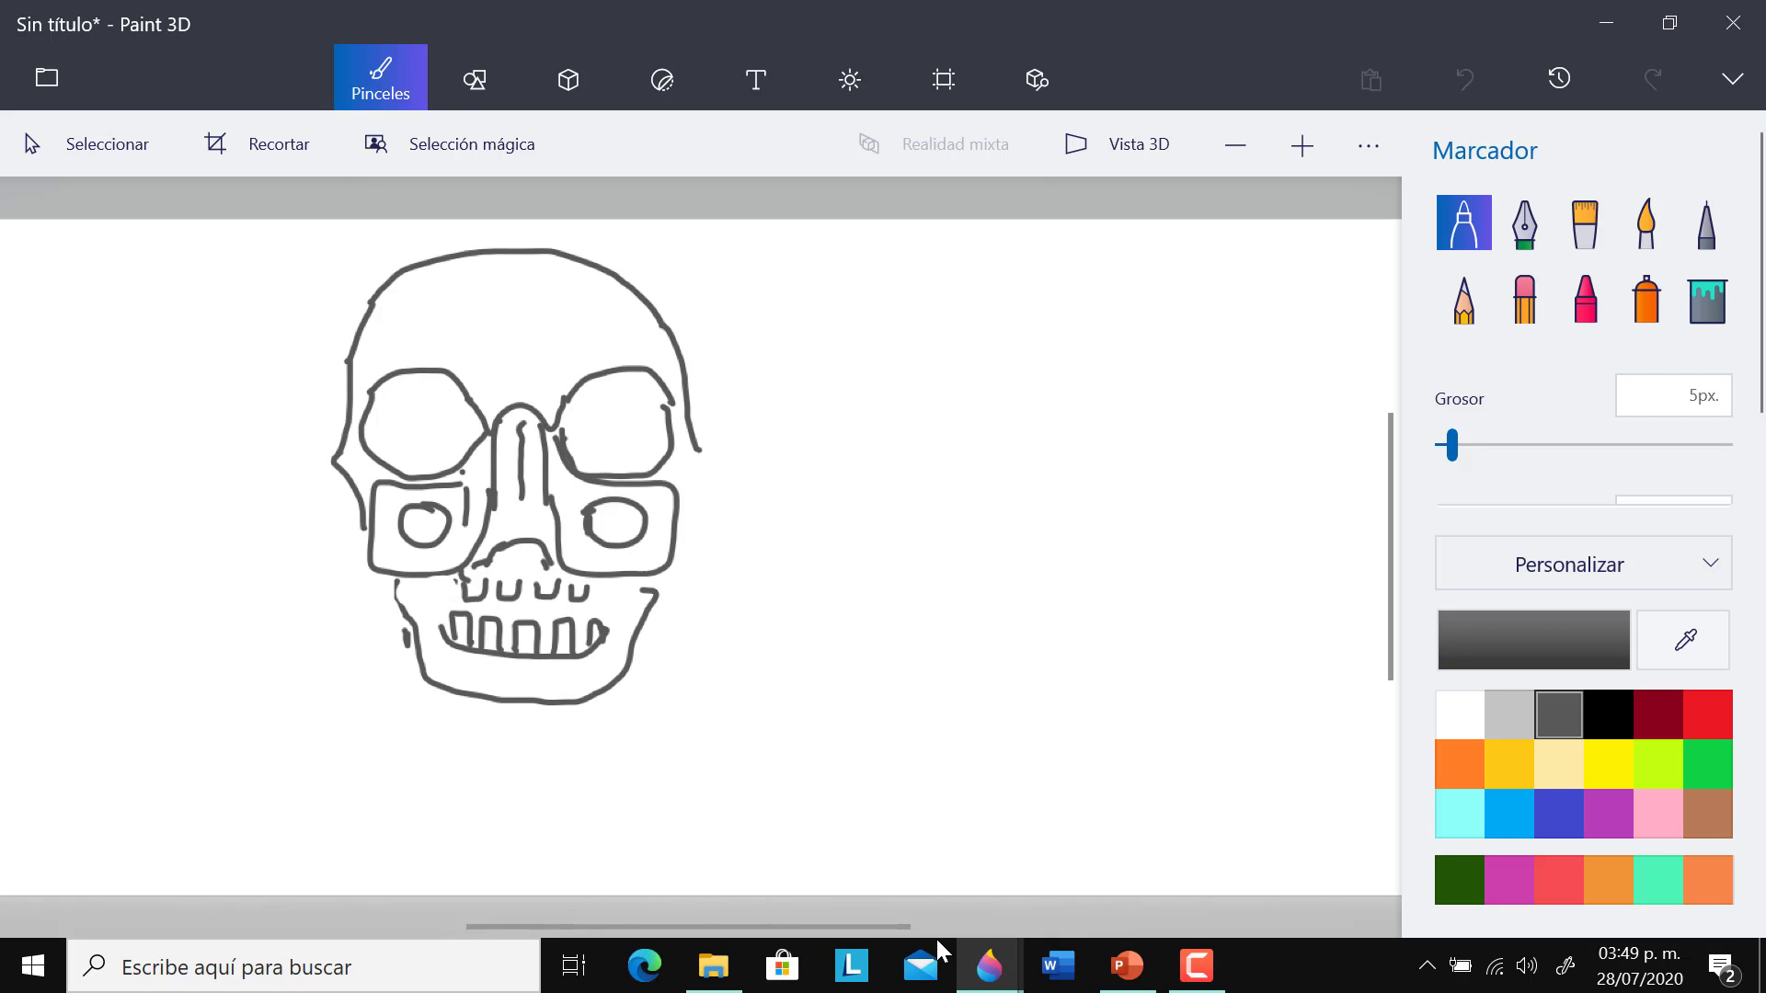
{"action": "left_click_drag", "start_coordinate": [469, 581], "coordinate": [585, 592]}
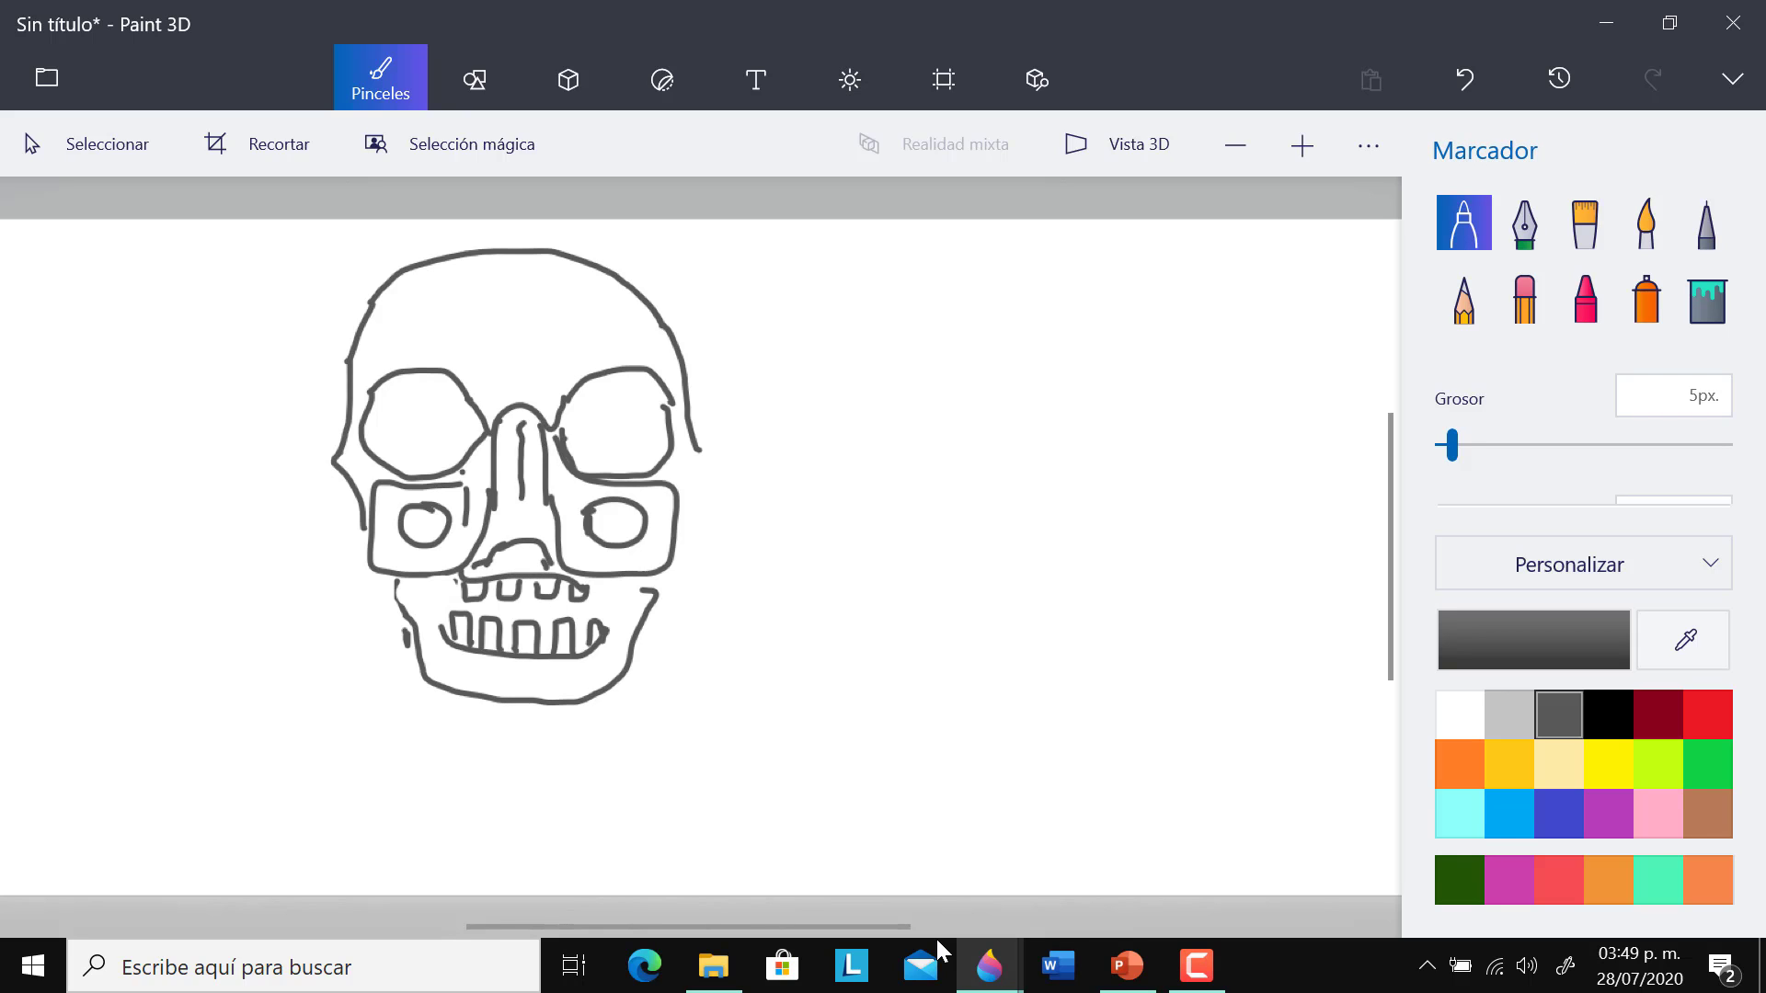
- Add small grey marks and lines inside both eye sockets
{"action": "left_click_drag", "start_coordinate": [602, 431], "coordinate": [616, 432]}
{"action": "left_click", "coordinate": [436, 428]}
{"action": "left_click_drag", "start_coordinate": [395, 402], "coordinate": [434, 426]}
{"action": "left_click_drag", "start_coordinate": [631, 406], "coordinate": [607, 431]}
{"action": "mouse_move", "coordinate": [467, 413]}
{"action": "left_mouse_down"}
{"action": "mouse_move", "coordinate": [473, 448]}
{"action": "mouse_move", "coordinate": [458, 423]}
{"action": "mouse_move", "coordinate": [454, 460]}
{"action": "mouse_move", "coordinate": [456, 400]}
{"action": "left_mouse_up"}
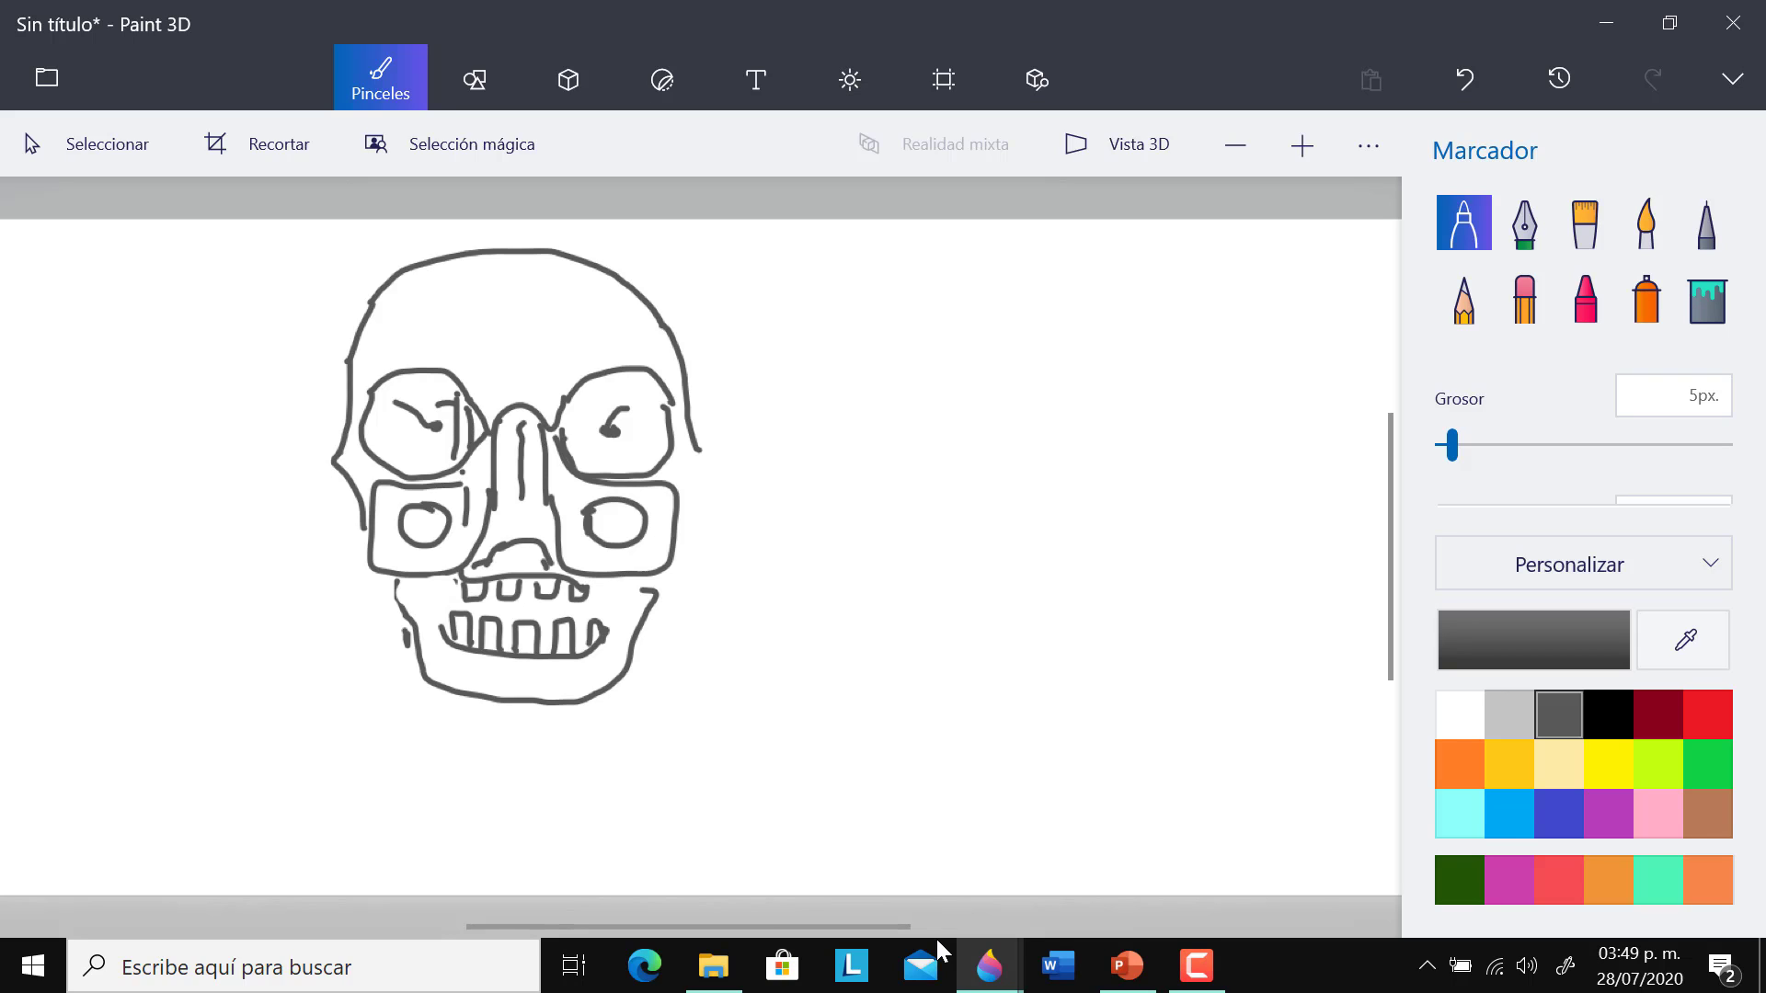
- Draw two vertical neck lines below the jaw
{"action": "left_click_drag", "start_coordinate": [463, 706], "coordinate": [462, 729]}
{"action": "left_click_drag", "start_coordinate": [589, 708], "coordinate": [592, 785]}
{"action": "left_click_drag", "start_coordinate": [461, 717], "coordinate": [460, 788]}
- Outline a pink patch at each lower corner of the jaw and fill both patches with pink
{"action": "left_click", "coordinate": [1708, 715]}
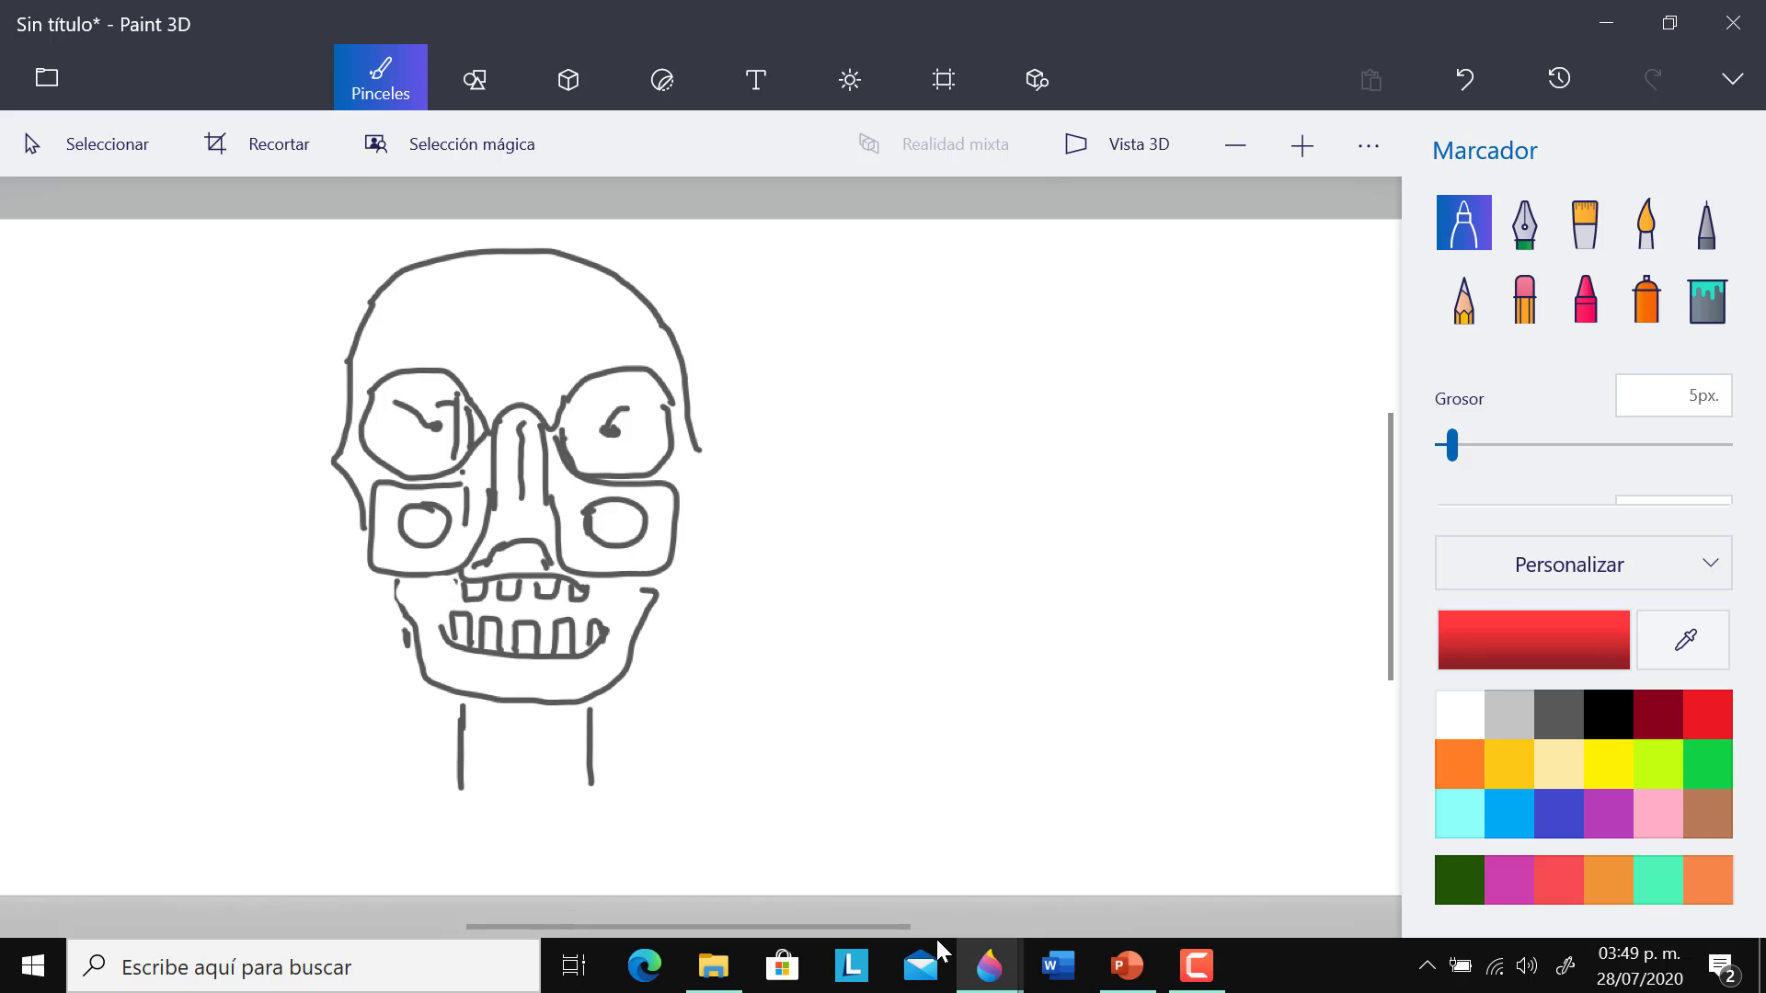
{"action": "left_click", "coordinate": [1658, 814]}
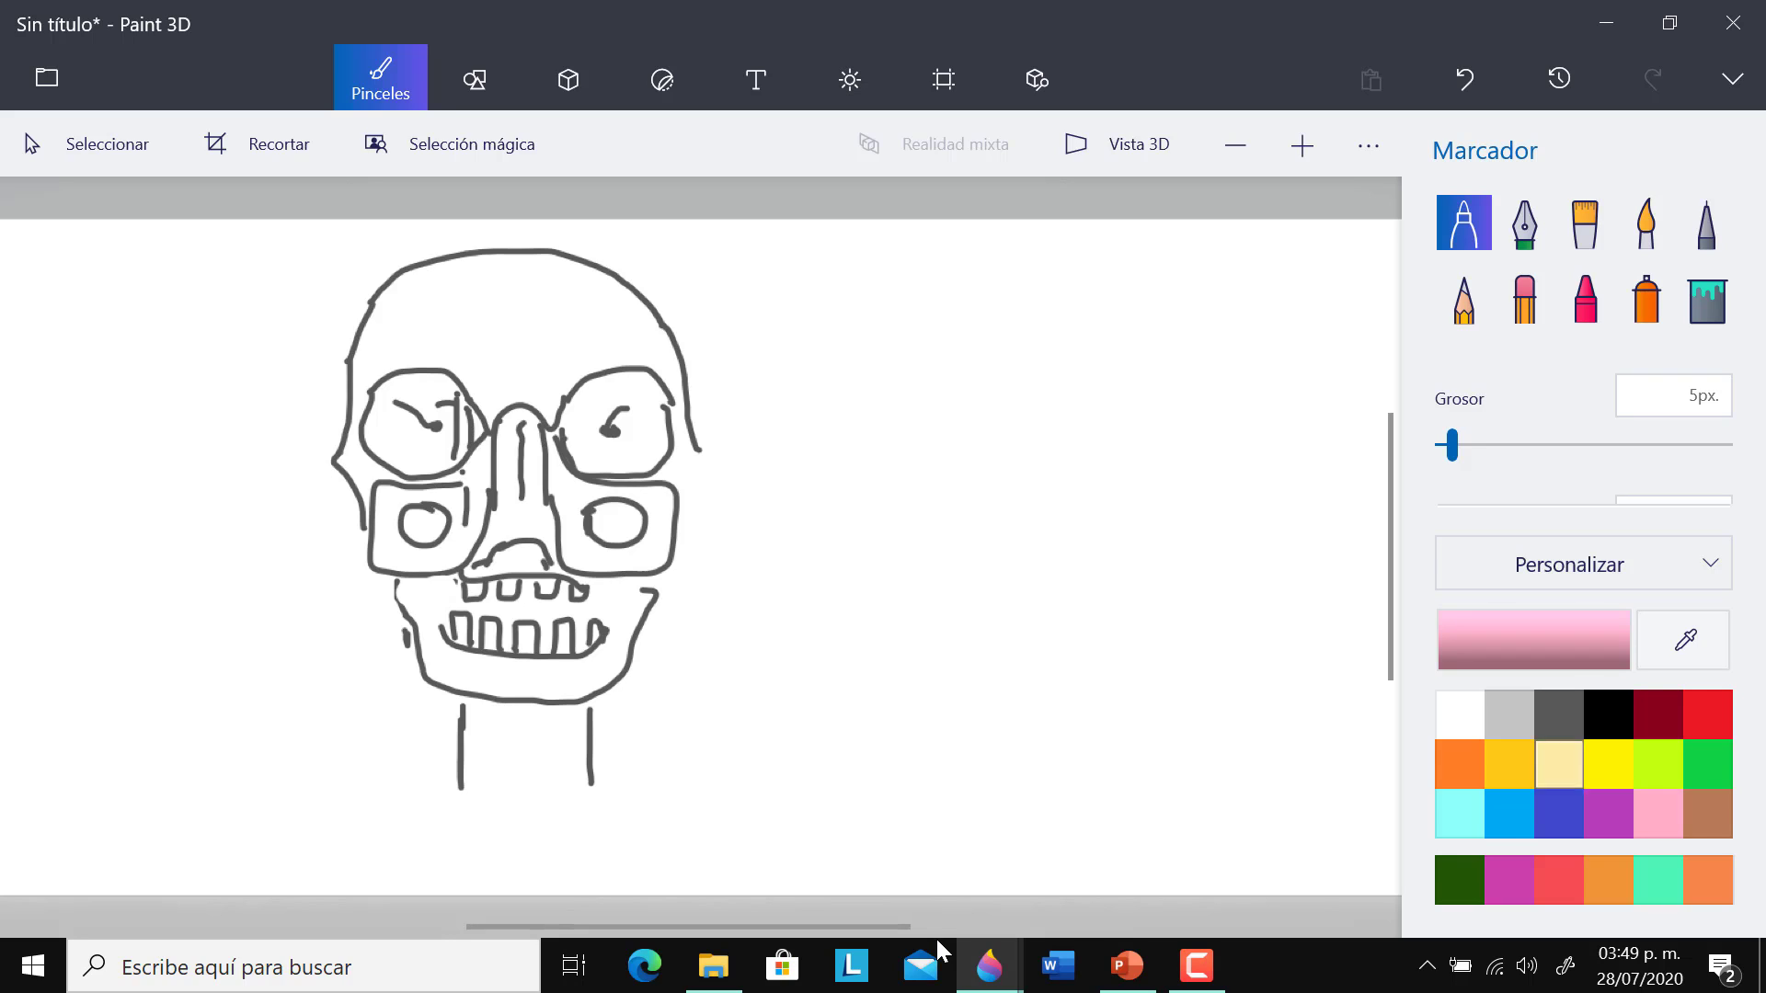
{"action": "mouse_move", "coordinate": [451, 673]}
{"action": "left_mouse_down"}
{"action": "mouse_move", "coordinate": [434, 655]}
{"action": "mouse_move", "coordinate": [416, 674]}
{"action": "mouse_move", "coordinate": [436, 710]}
{"action": "mouse_move", "coordinate": [460, 685]}
{"action": "mouse_move", "coordinate": [447, 670]}
{"action": "left_mouse_up"}
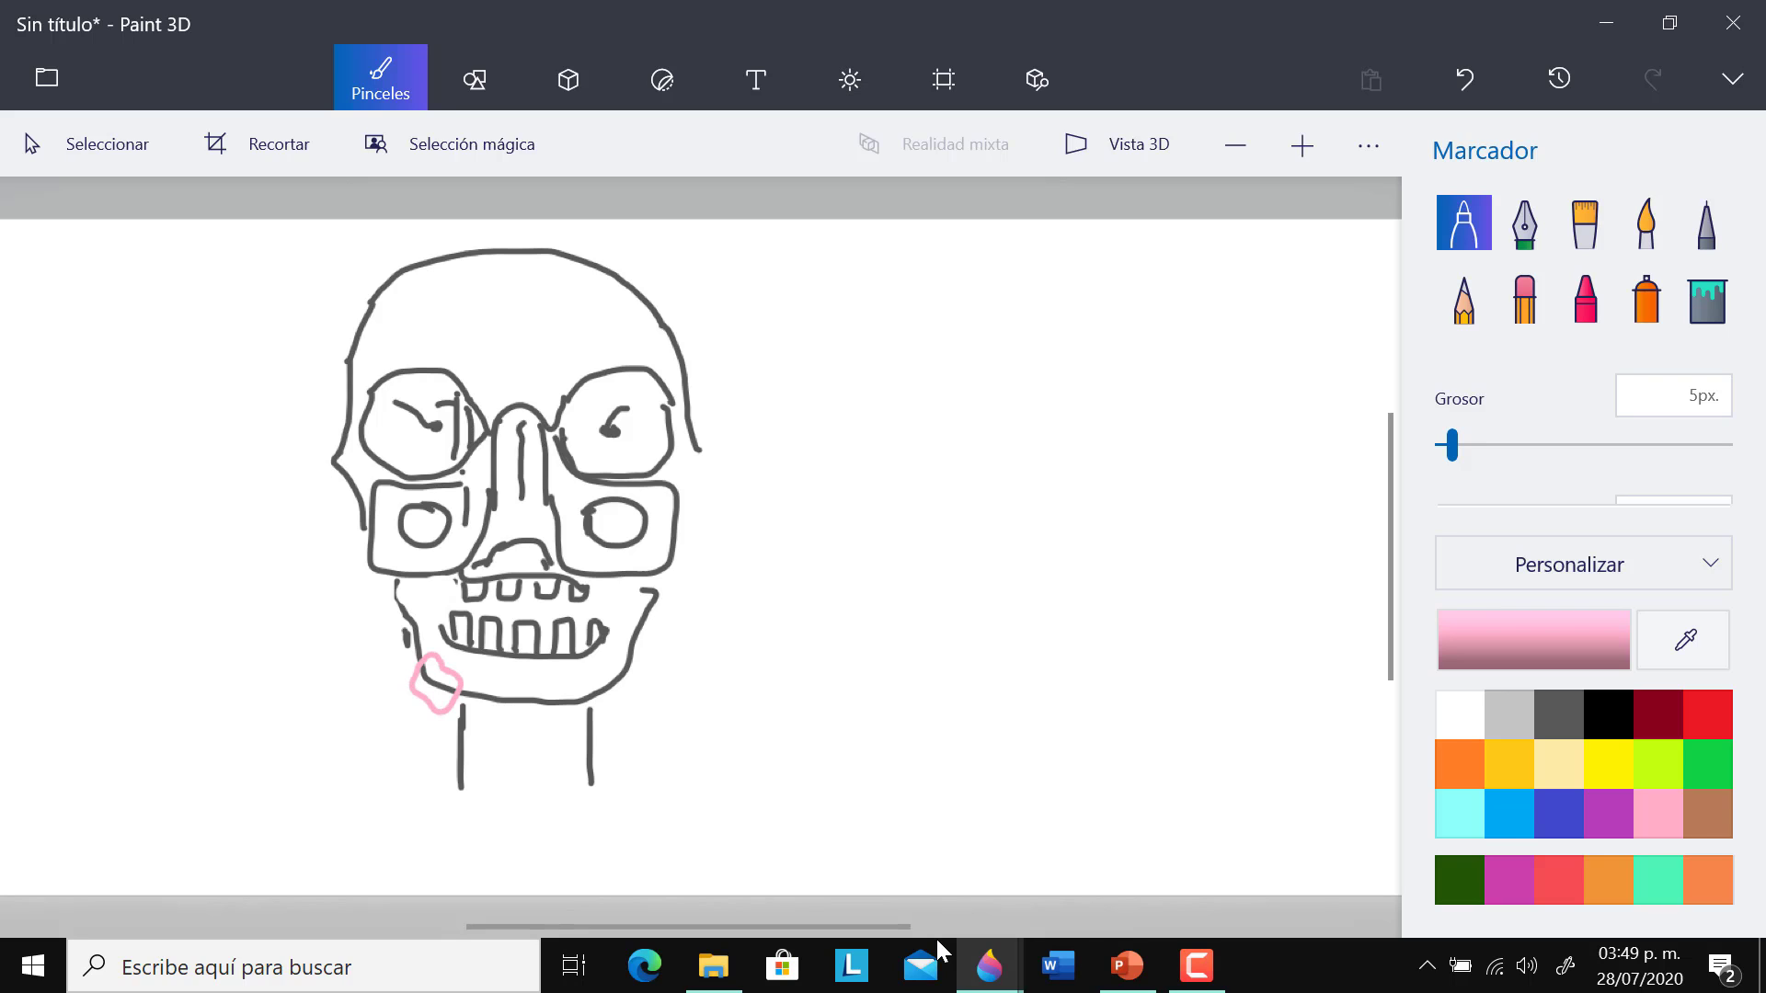
{"action": "mouse_move", "coordinate": [621, 671]}
{"action": "left_mouse_down"}
{"action": "mouse_move", "coordinate": [589, 682]}
{"action": "mouse_move", "coordinate": [605, 721]}
{"action": "mouse_move", "coordinate": [625, 678]}
{"action": "left_mouse_up"}
{"action": "left_click", "coordinate": [1707, 297]}
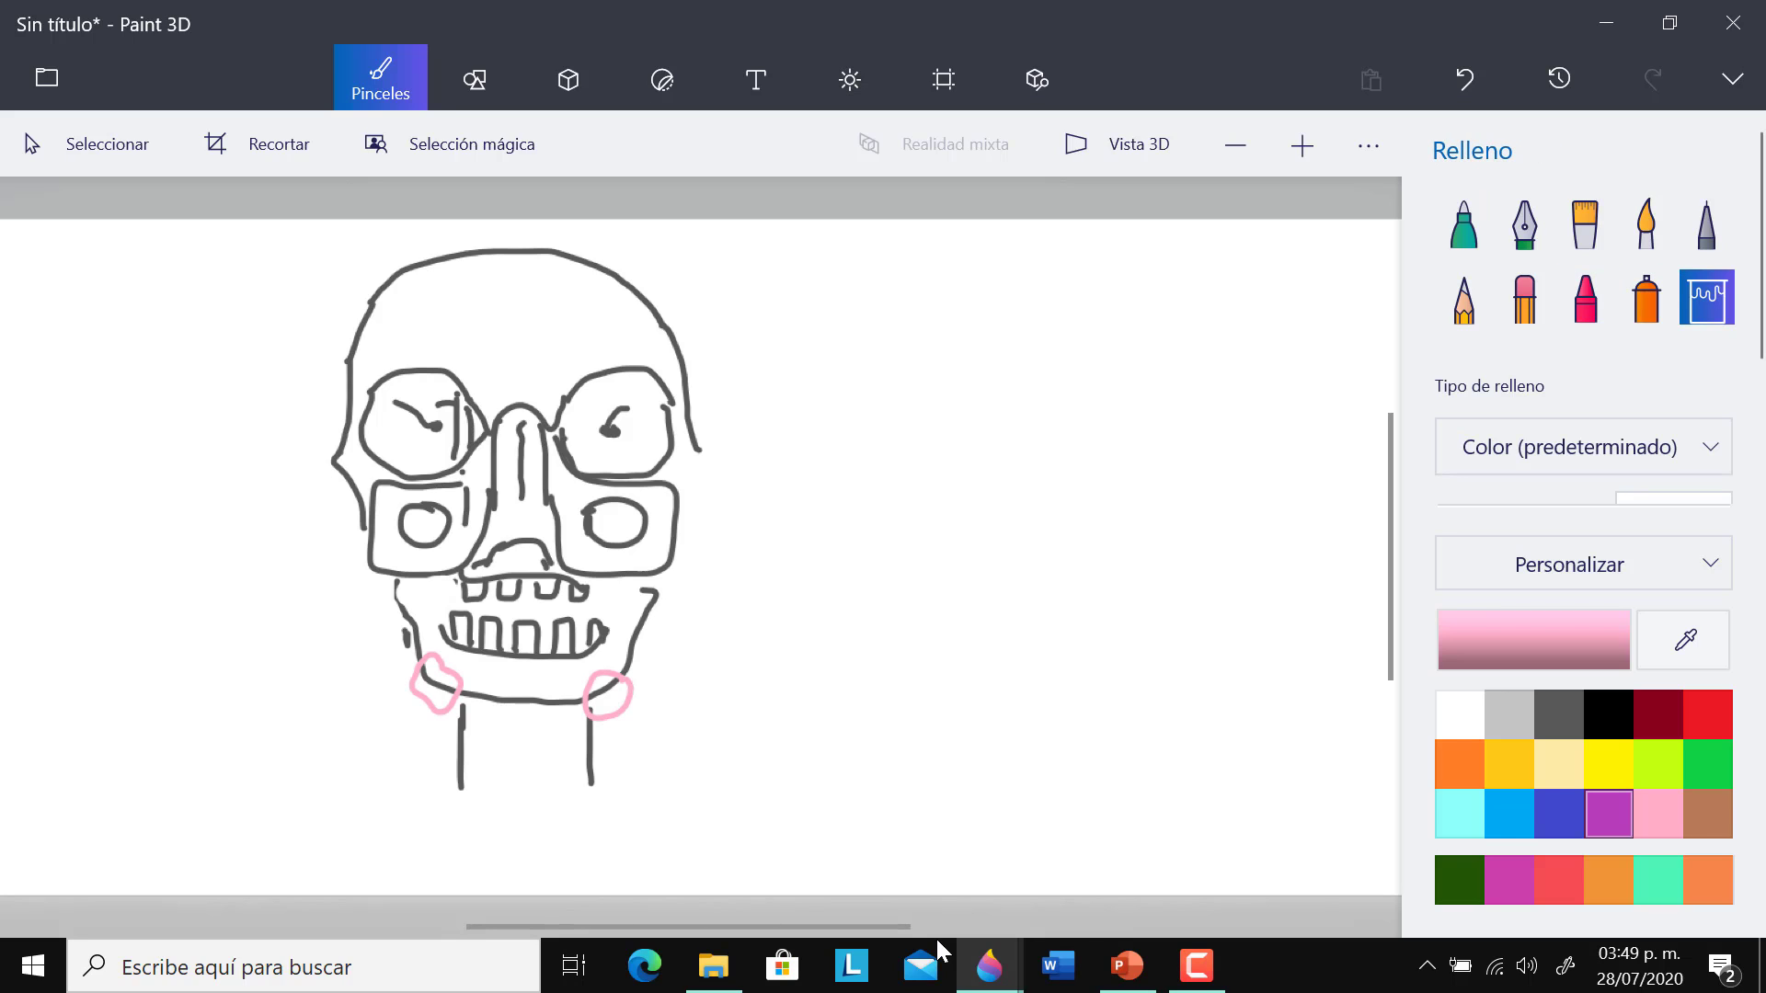
{"action": "left_click", "coordinate": [609, 701]}
{"action": "left_click", "coordinate": [600, 685]}
{"action": "left_click", "coordinate": [439, 671]}
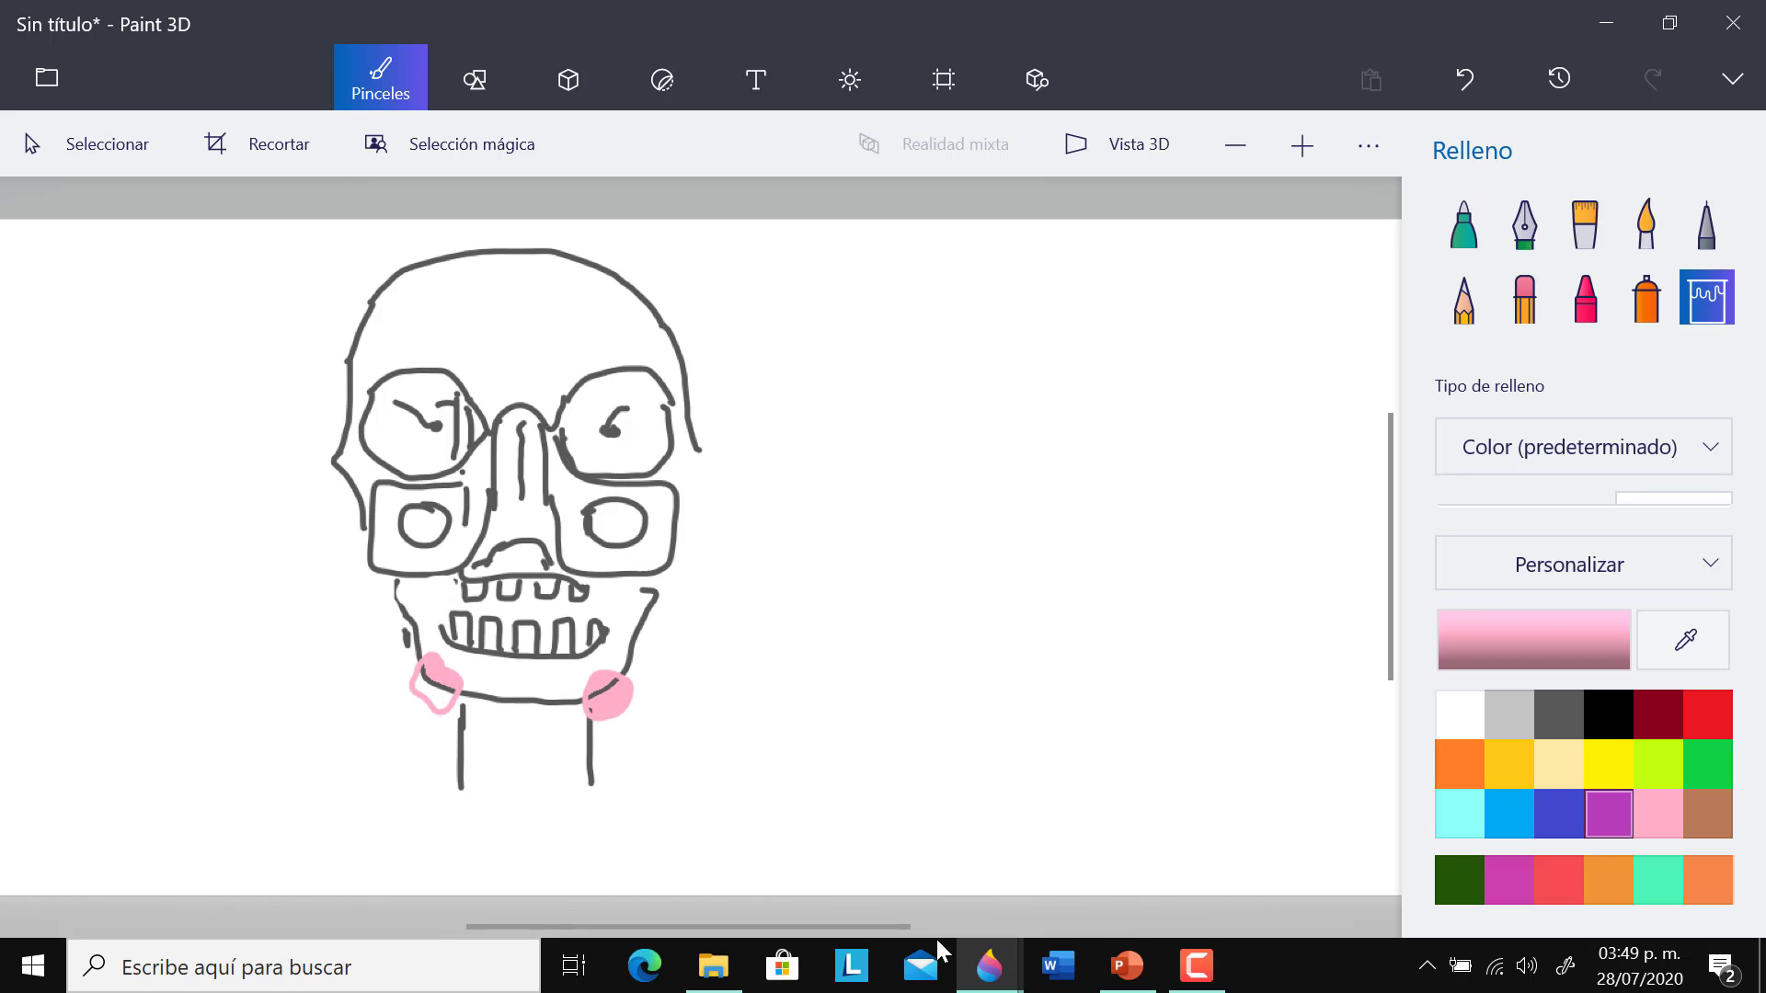
{"action": "left_click", "coordinate": [432, 695]}
- Paint a solid pink oval over the outer edge of each cheek with the marker
{"action": "left_click", "coordinate": [1463, 223]}
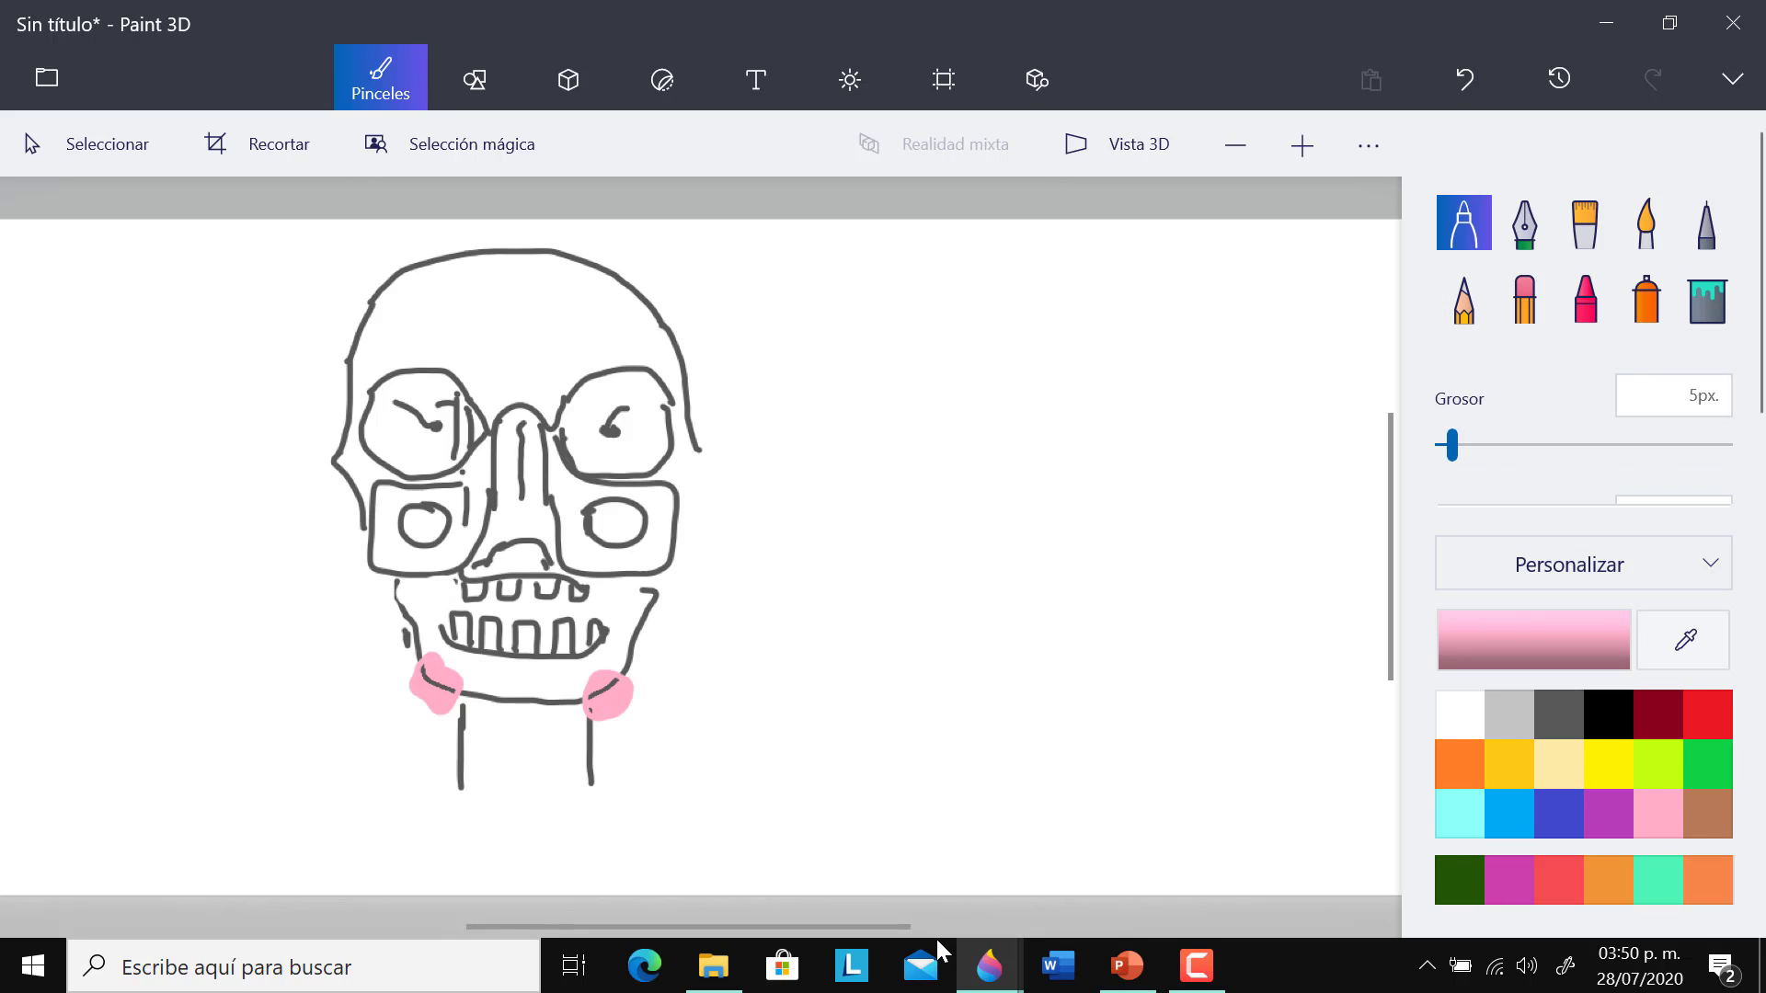
{"action": "mouse_move", "coordinate": [673, 529]}
{"action": "left_mouse_down"}
{"action": "mouse_move", "coordinate": [658, 581]}
{"action": "mouse_move", "coordinate": [684, 535]}
{"action": "mouse_move", "coordinate": [666, 568]}
{"action": "left_mouse_up"}
{"action": "mouse_move", "coordinate": [388, 537]}
{"action": "left_mouse_down"}
{"action": "mouse_move", "coordinate": [395, 581]}
{"action": "mouse_move", "coordinate": [375, 548]}
{"action": "mouse_move", "coordinate": [386, 581]}
{"action": "mouse_move", "coordinate": [390, 552]}
{"action": "left_mouse_up"}
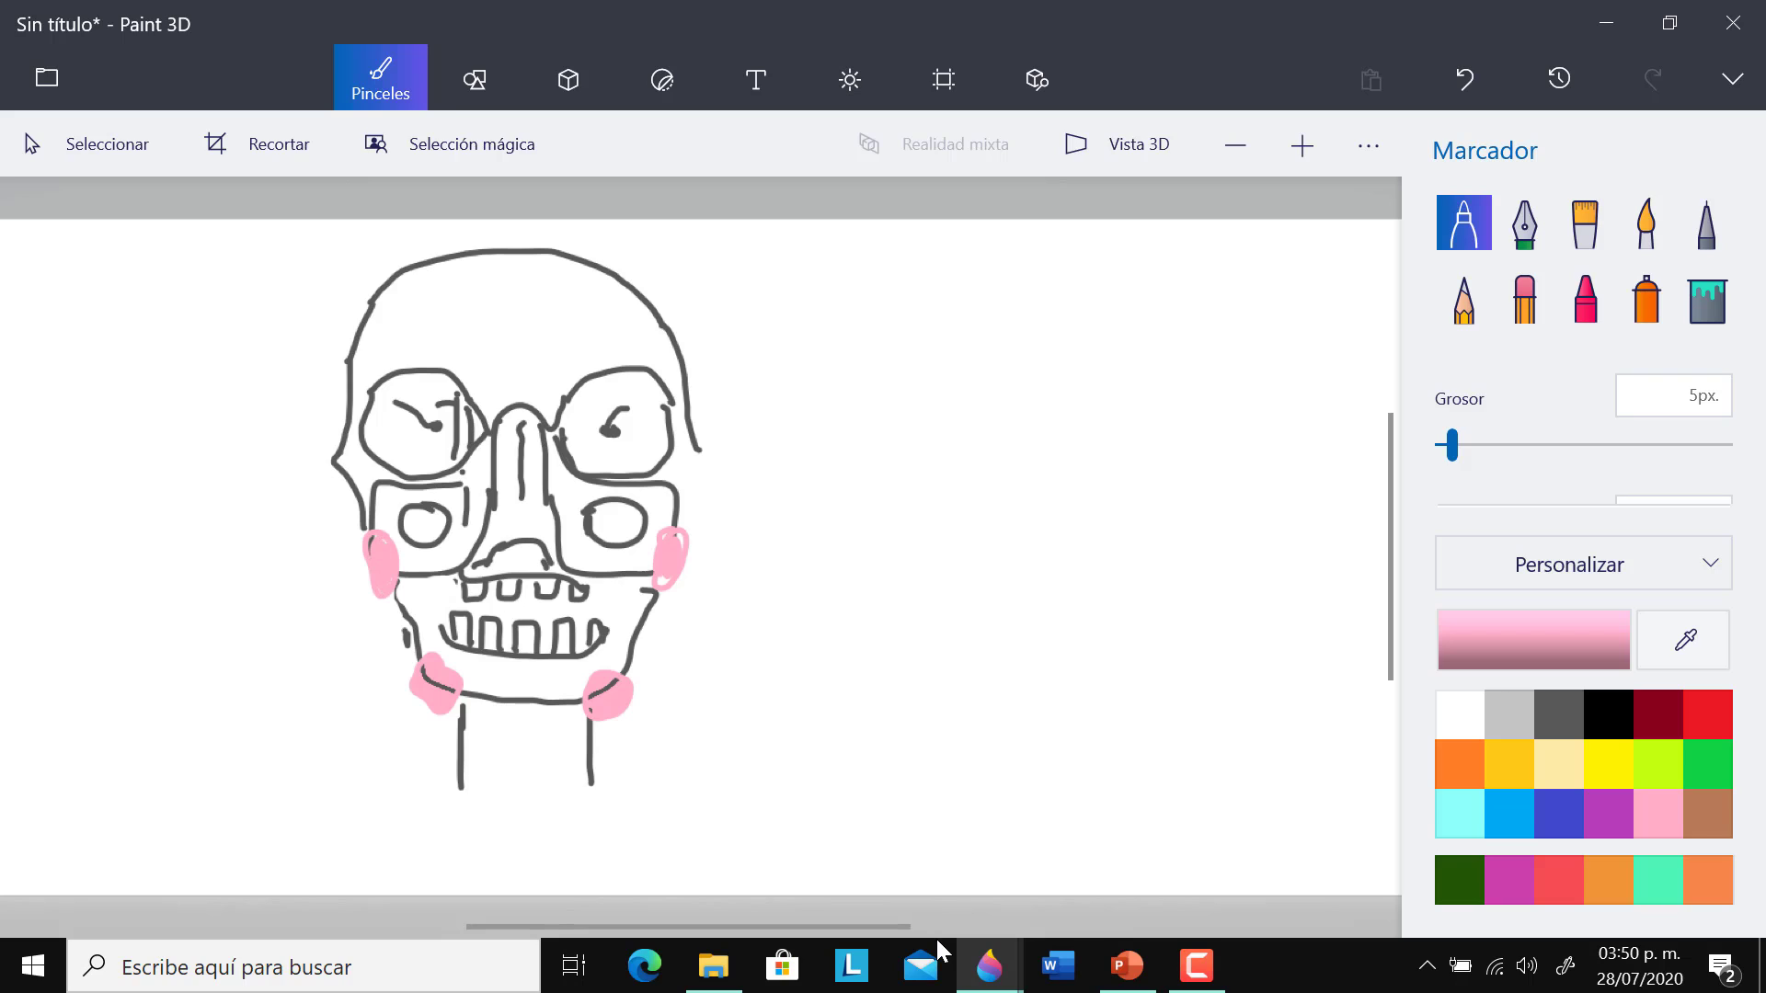
- Draw a red tubular vessel beside the neck and its winding branch over the left jaw corner up to the inner eye
{"action": "left_click", "coordinate": [1708, 714]}
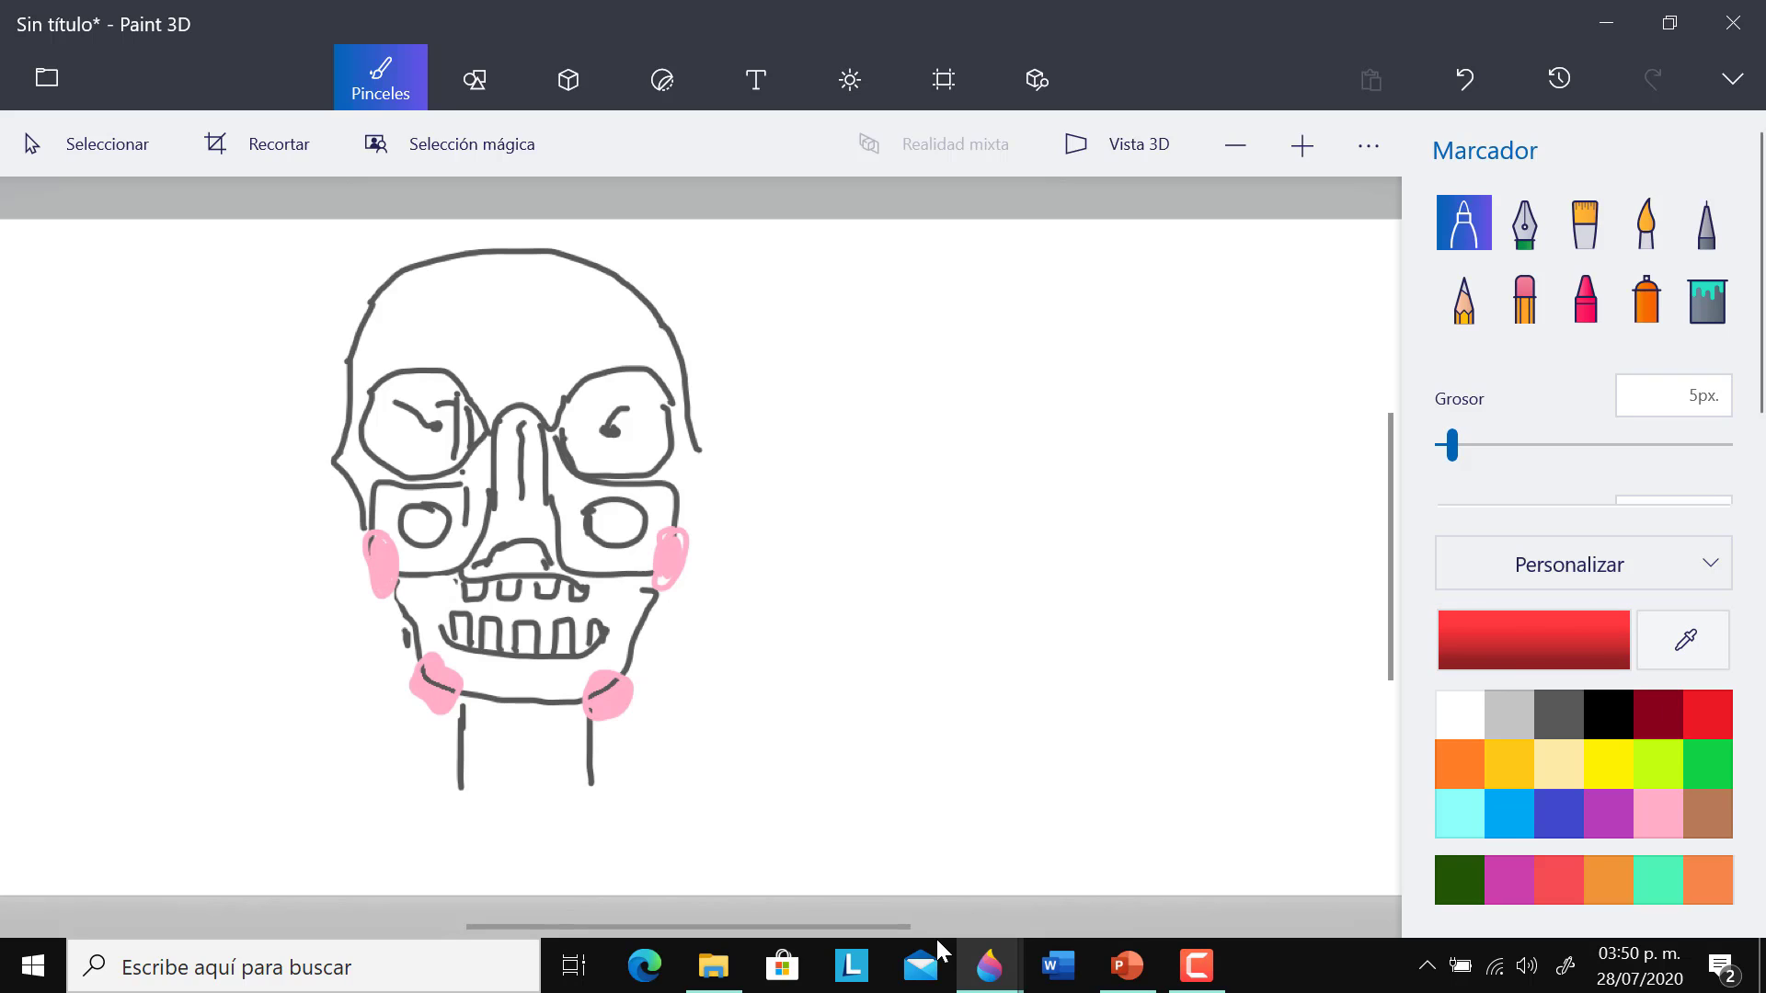
{"action": "left_click_drag", "start_coordinate": [491, 423], "coordinate": [487, 477]}
{"action": "left_click_drag", "start_coordinate": [334, 678], "coordinate": [364, 838]}
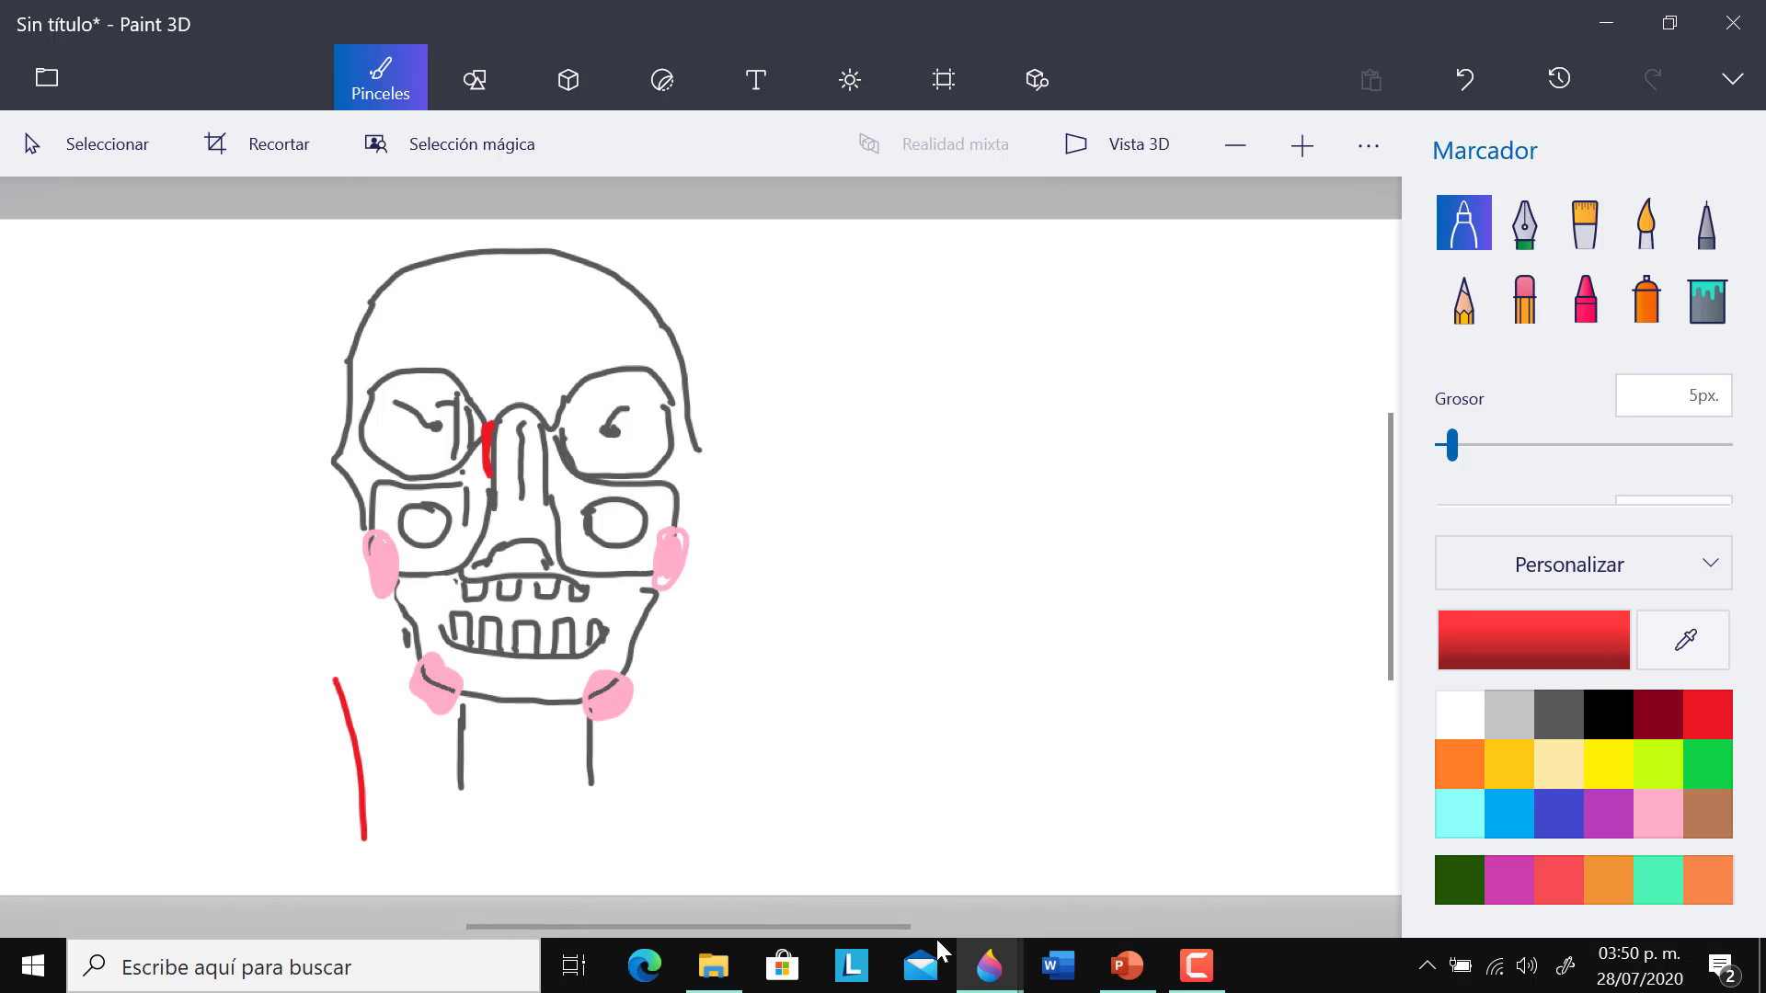
{"action": "mouse_move", "coordinate": [334, 677]}
{"action": "left_mouse_down"}
{"action": "mouse_move", "coordinate": [346, 659]}
{"action": "mouse_move", "coordinate": [372, 723]}
{"action": "mouse_move", "coordinate": [385, 834]}
{"action": "mouse_move", "coordinate": [363, 841]}
{"action": "mouse_move", "coordinate": [379, 838]}
{"action": "left_mouse_up"}
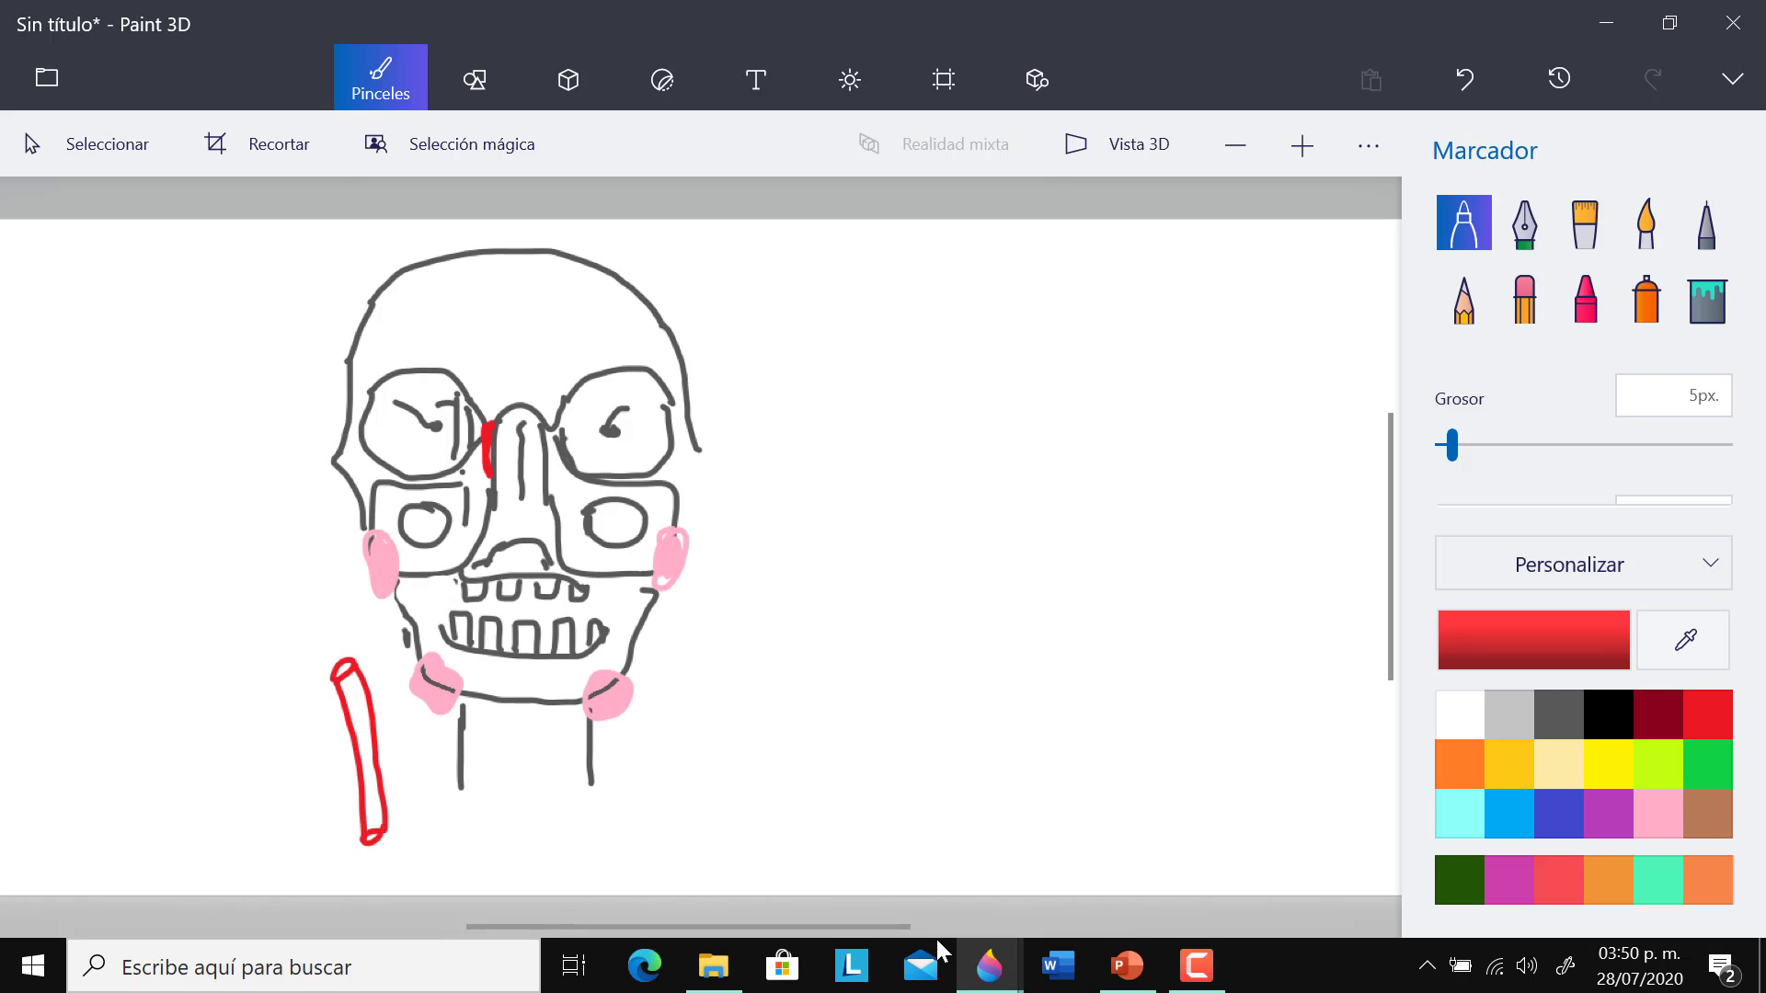
{"action": "mouse_move", "coordinate": [378, 740]}
{"action": "left_mouse_down"}
{"action": "mouse_move", "coordinate": [411, 680]}
{"action": "mouse_move", "coordinate": [458, 674]}
{"action": "left_mouse_up"}
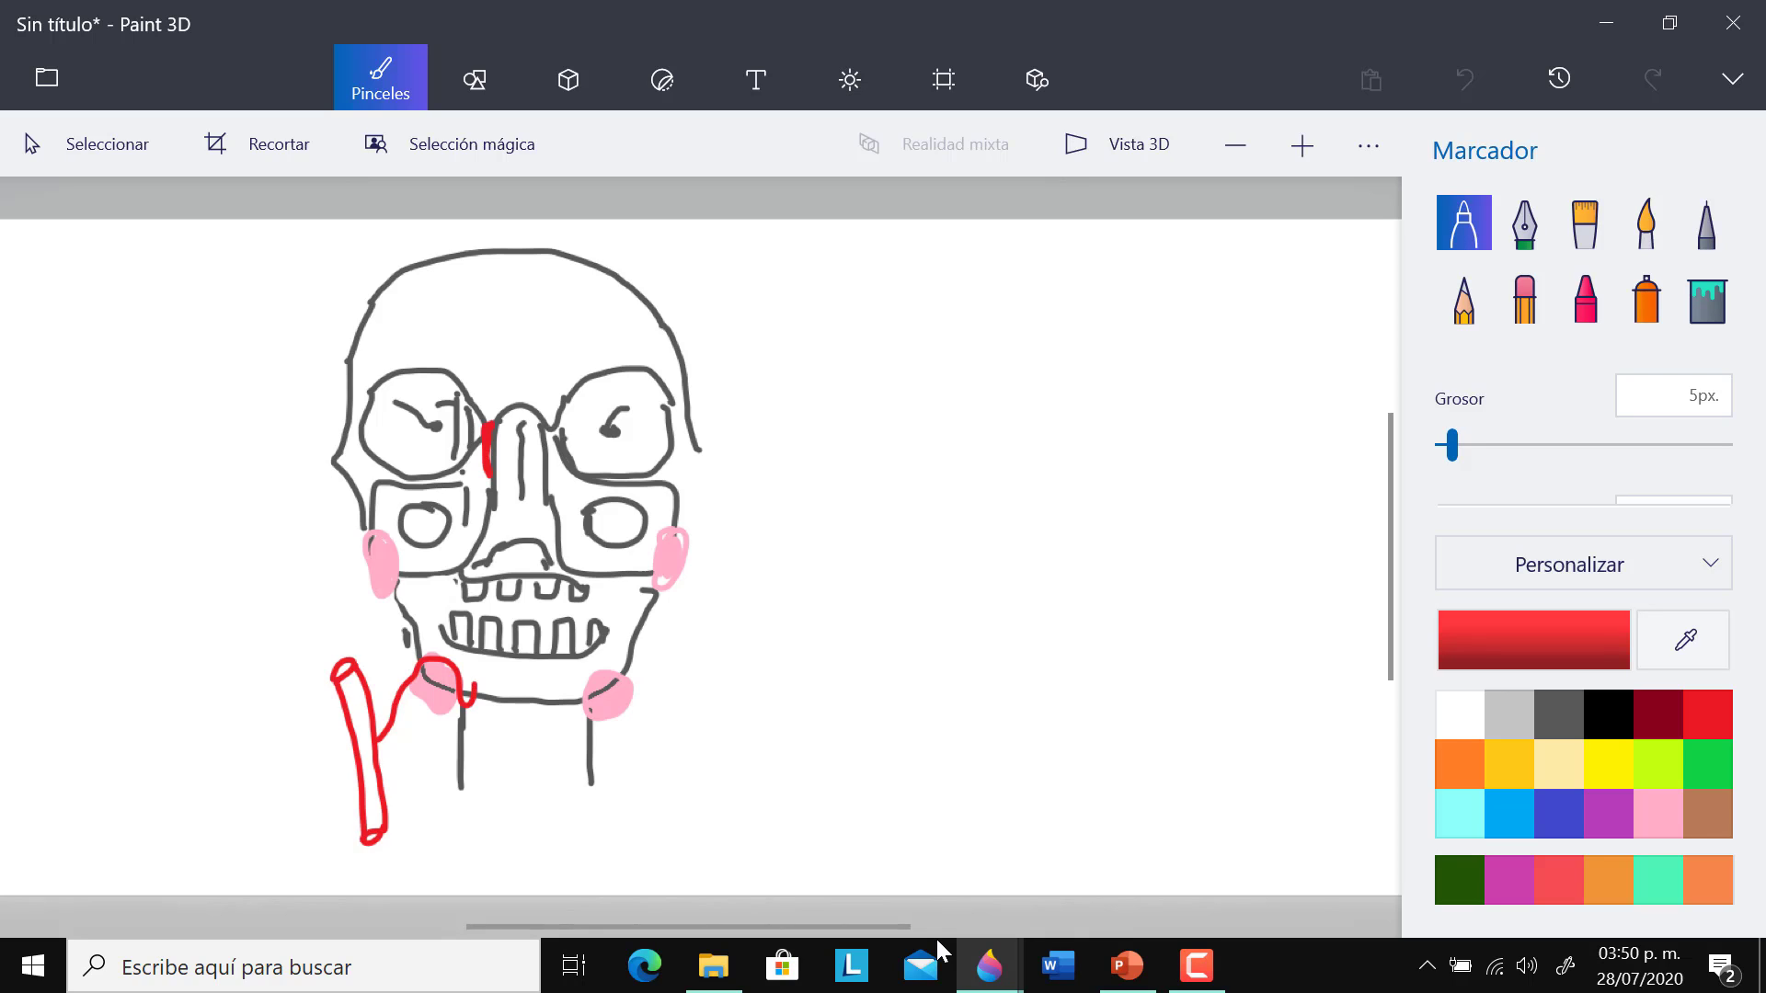
{"action": "left_click_drag", "start_coordinate": [465, 674], "coordinate": [475, 686]}
{"action": "mouse_move", "coordinate": [445, 645]}
{"action": "left_mouse_down"}
{"action": "mouse_move", "coordinate": [457, 658]}
{"action": "mouse_move", "coordinate": [431, 631]}
{"action": "mouse_move", "coordinate": [494, 490]}
{"action": "left_mouse_up"}
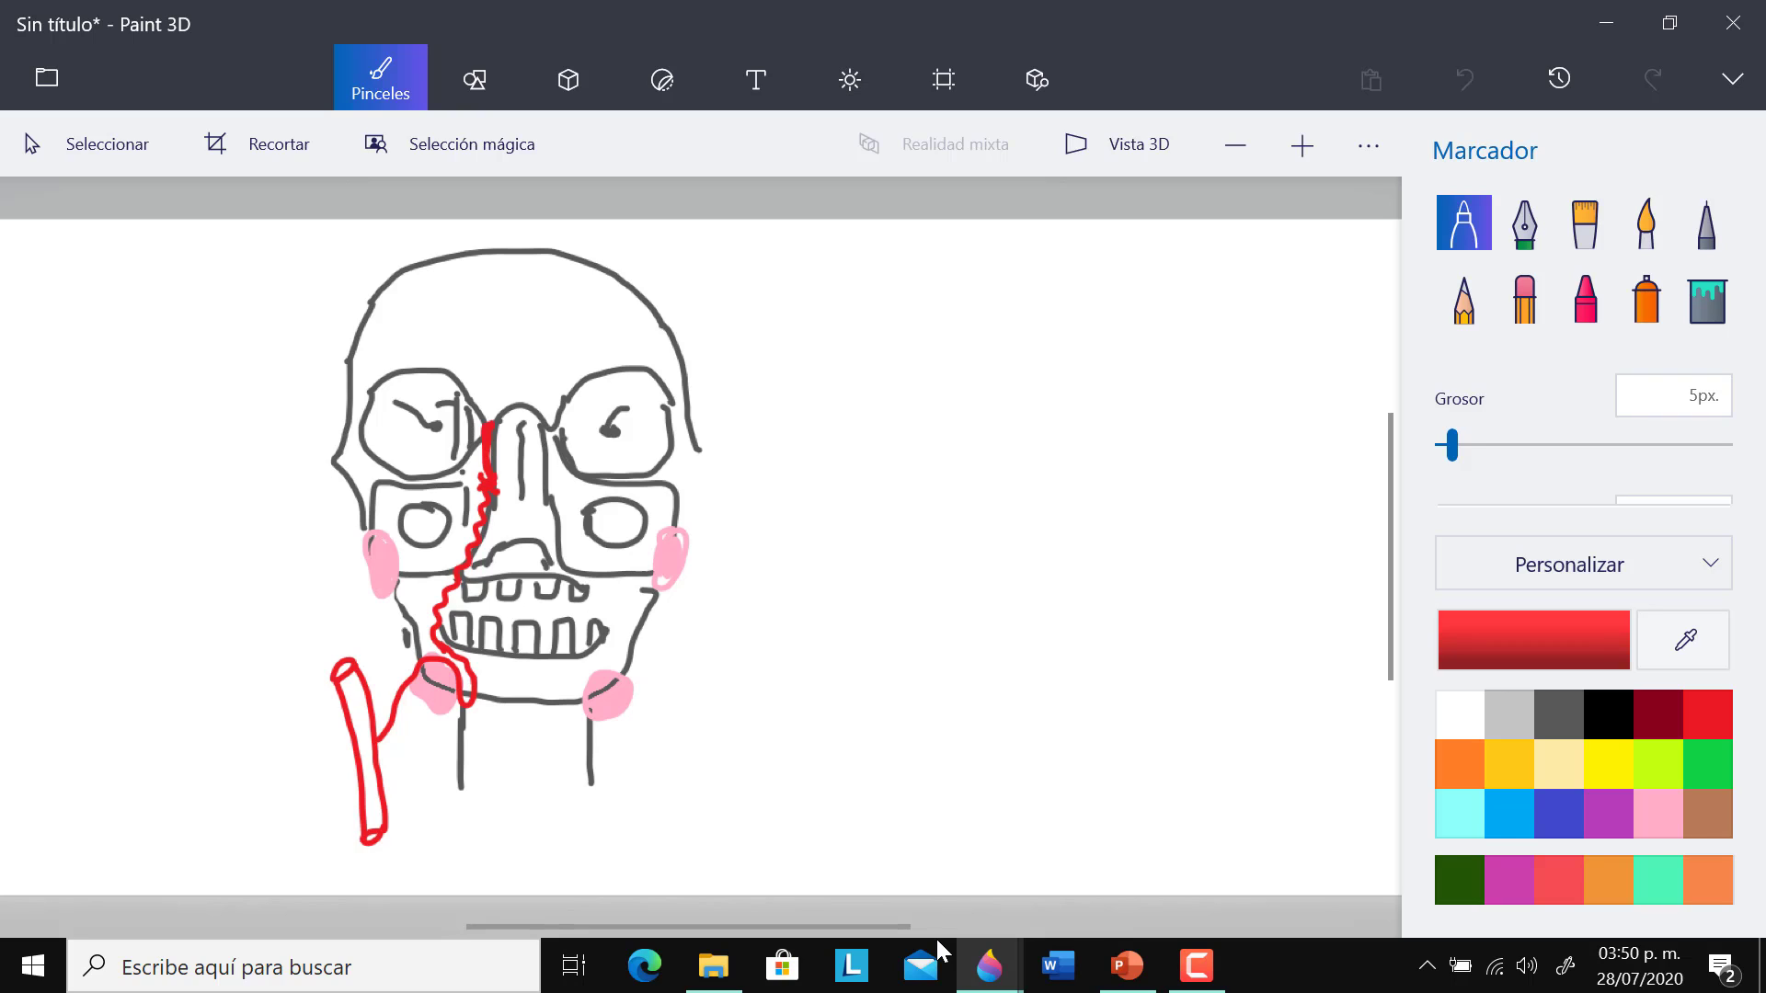
{"action": "mouse_move", "coordinate": [485, 397]}
{"action": "left_mouse_down"}
{"action": "mouse_move", "coordinate": [492, 375]}
{"action": "mouse_move", "coordinate": [502, 395]}
{"action": "left_mouse_up"}
{"action": "left_click_drag", "start_coordinate": [488, 388], "coordinate": [499, 386]}
{"action": "left_click", "coordinate": [511, 384]}
{"action": "left_click", "coordinate": [1524, 297]}
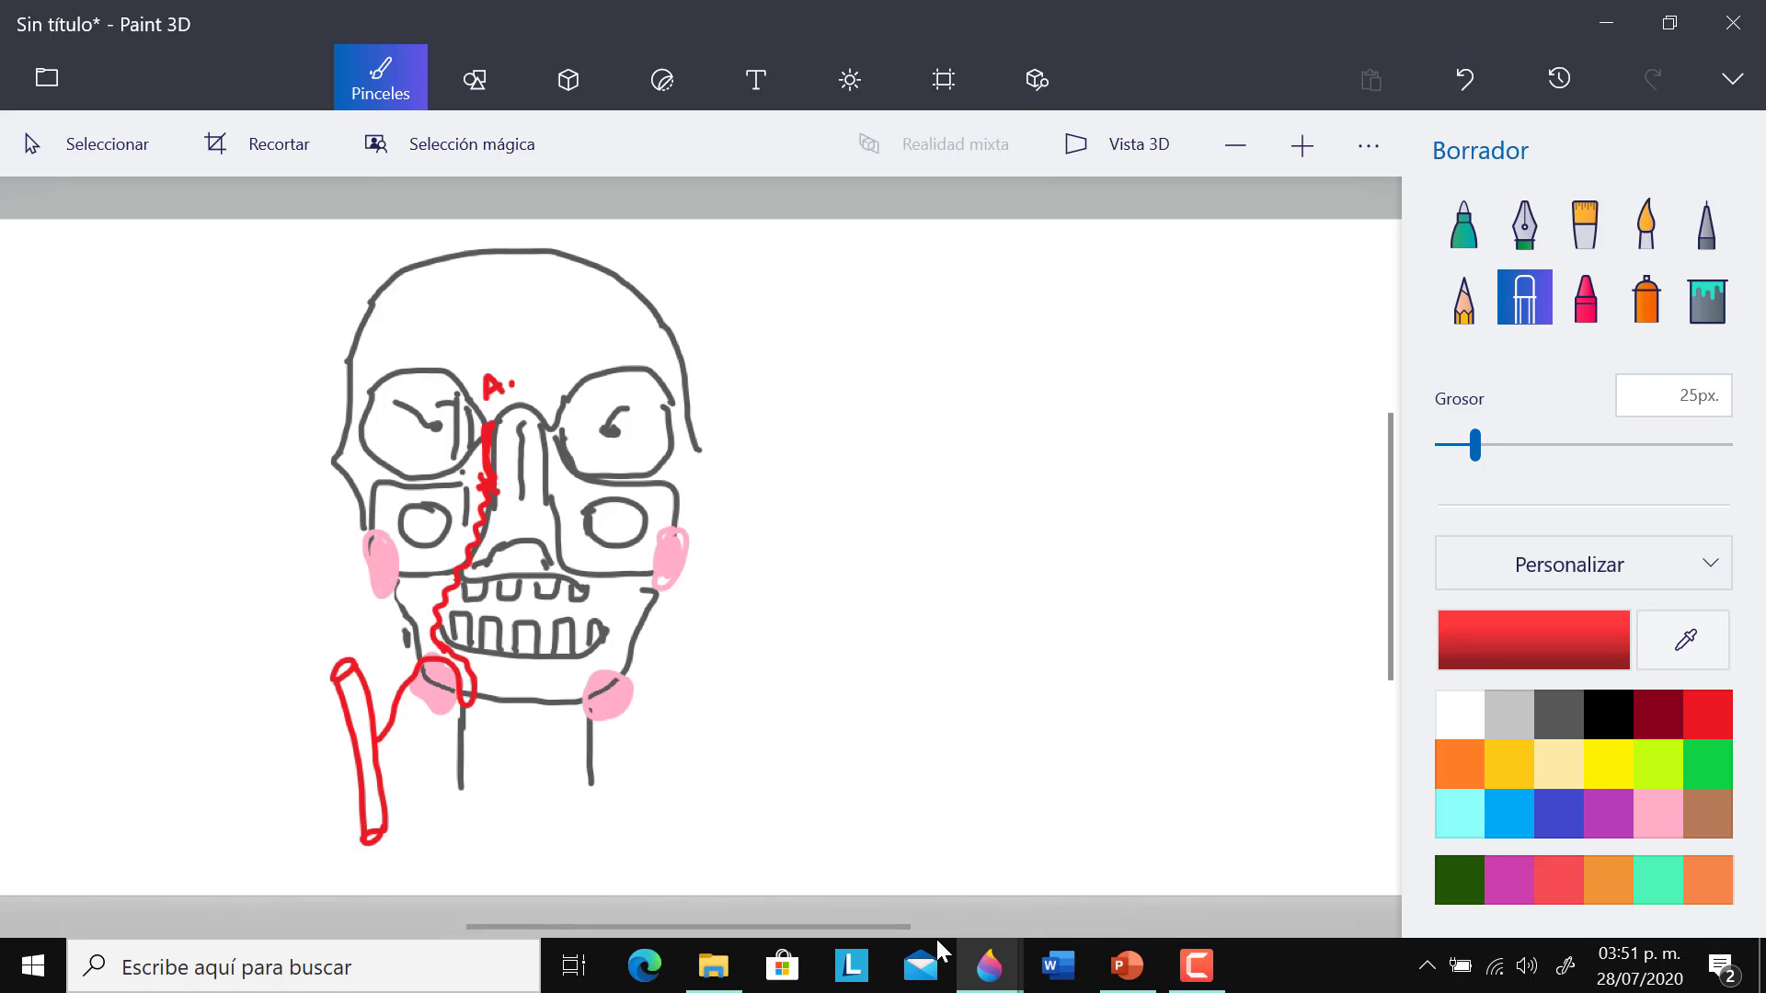
{"action": "left_click_drag", "start_coordinate": [501, 385], "coordinate": [487, 394]}
- Draw a black marker leader line from the red artery at the jaw and label it "A. FACIAL"
{"action": "left_click", "coordinate": [1608, 715]}
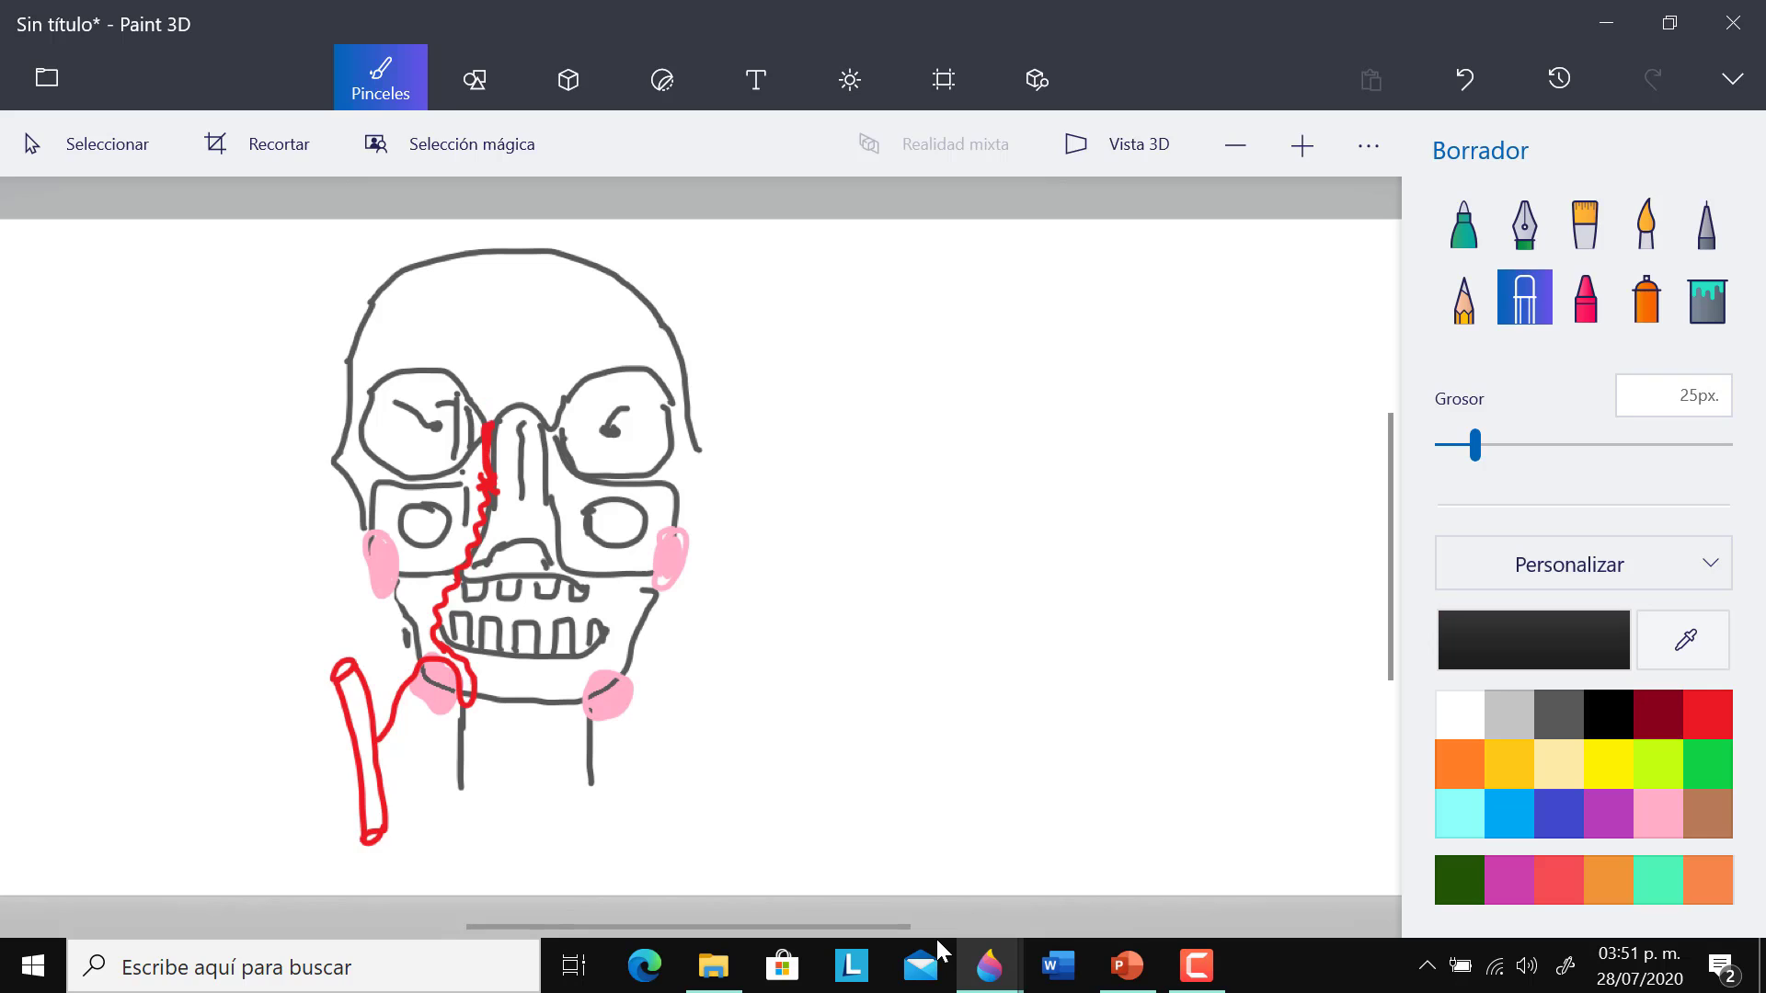
{"action": "left_click_drag", "start_coordinate": [492, 475], "coordinate": [486, 499]}
{"action": "left_click", "coordinate": [1465, 78]}
{"action": "left_click", "coordinate": [1463, 222]}
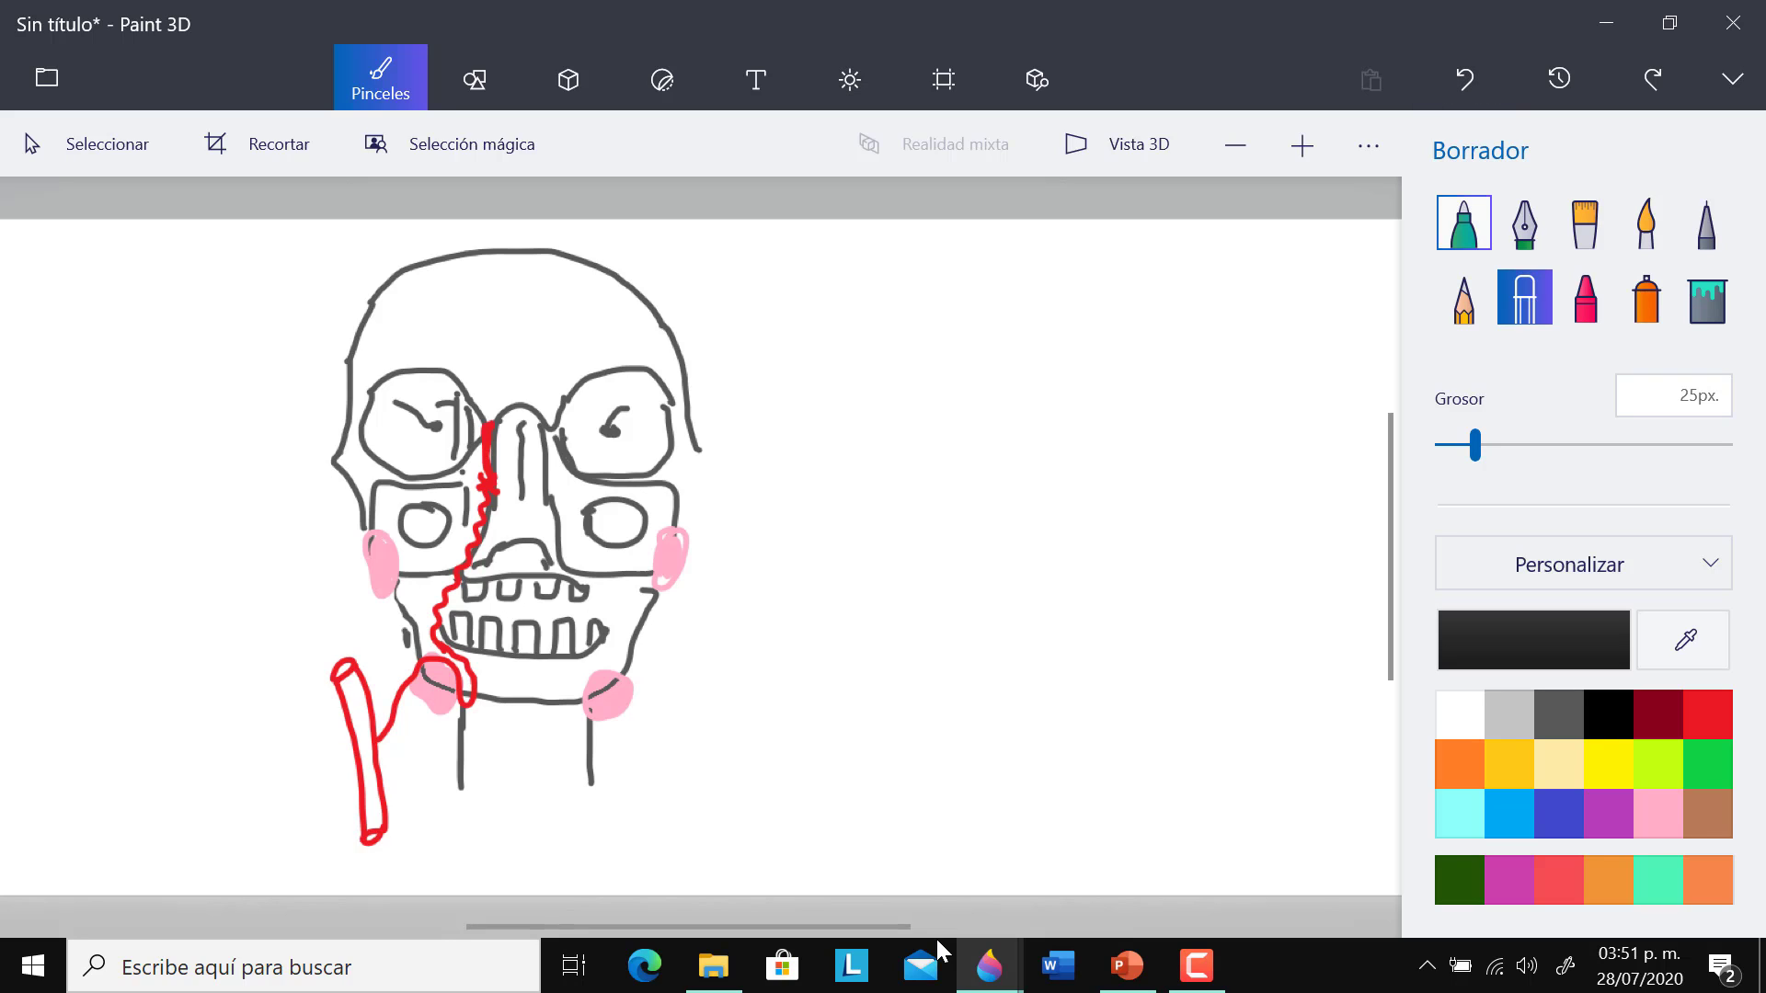
{"action": "left_click_drag", "start_coordinate": [413, 675], "coordinate": [320, 610]}
{"action": "mouse_move", "coordinate": [167, 626]}
{"action": "left_mouse_down"}
{"action": "mouse_move", "coordinate": [201, 601]}
{"action": "mouse_move", "coordinate": [267, 615]}
{"action": "left_mouse_up"}
{"action": "left_click", "coordinate": [193, 621]}
{"action": "left_click_drag", "start_coordinate": [276, 614], "coordinate": [311, 607]}
{"action": "left_click", "coordinate": [319, 597]}
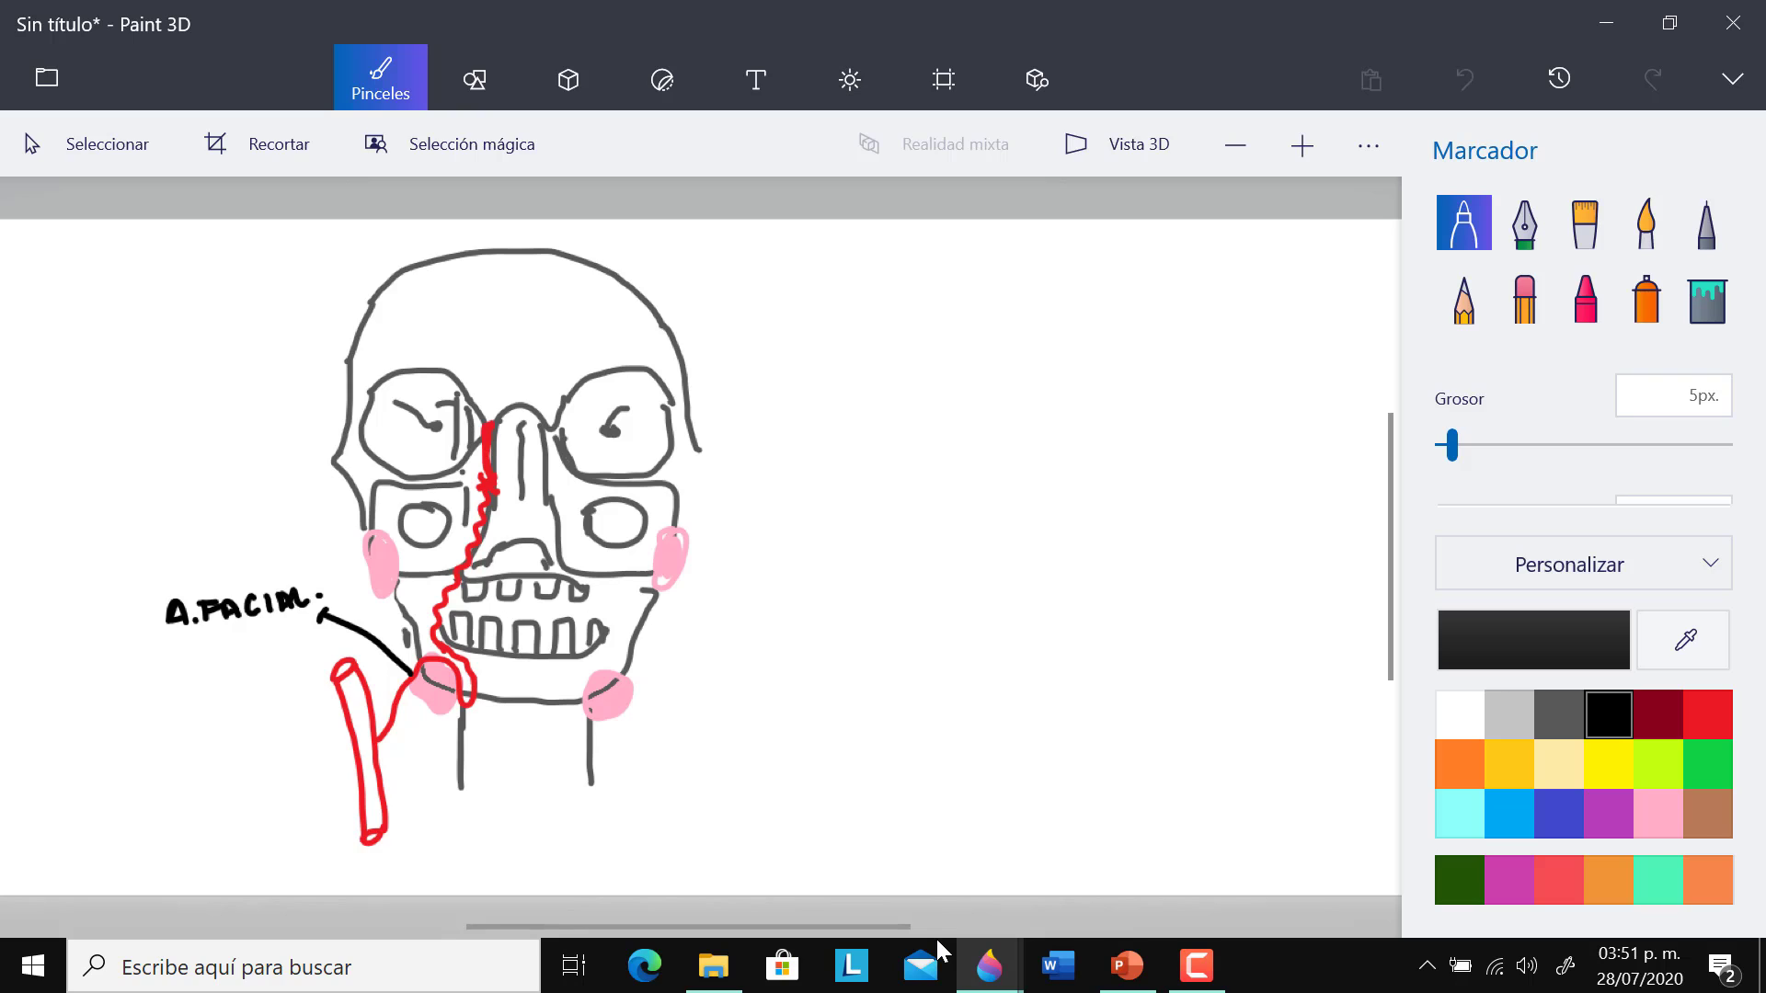
- Draw black leader lines from the artery's upper part and label them "A. ANGULAR" and "A. NASAL (A. OFTALMICA"
{"action": "mouse_move", "coordinate": [492, 488]}
{"action": "left_mouse_down"}
{"action": "mouse_move", "coordinate": [273, 470]}
{"action": "mouse_move", "coordinate": [285, 479]}
{"action": "left_mouse_up"}
{"action": "mouse_move", "coordinate": [153, 484]}
{"action": "left_mouse_down"}
{"action": "mouse_move", "coordinate": [161, 463]}
{"action": "mouse_move", "coordinate": [188, 484]}
{"action": "mouse_move", "coordinate": [208, 451]}
{"action": "mouse_move", "coordinate": [215, 474]}
{"action": "left_mouse_up"}
{"action": "left_click", "coordinate": [182, 479]}
{"action": "left_click", "coordinate": [1465, 79]}
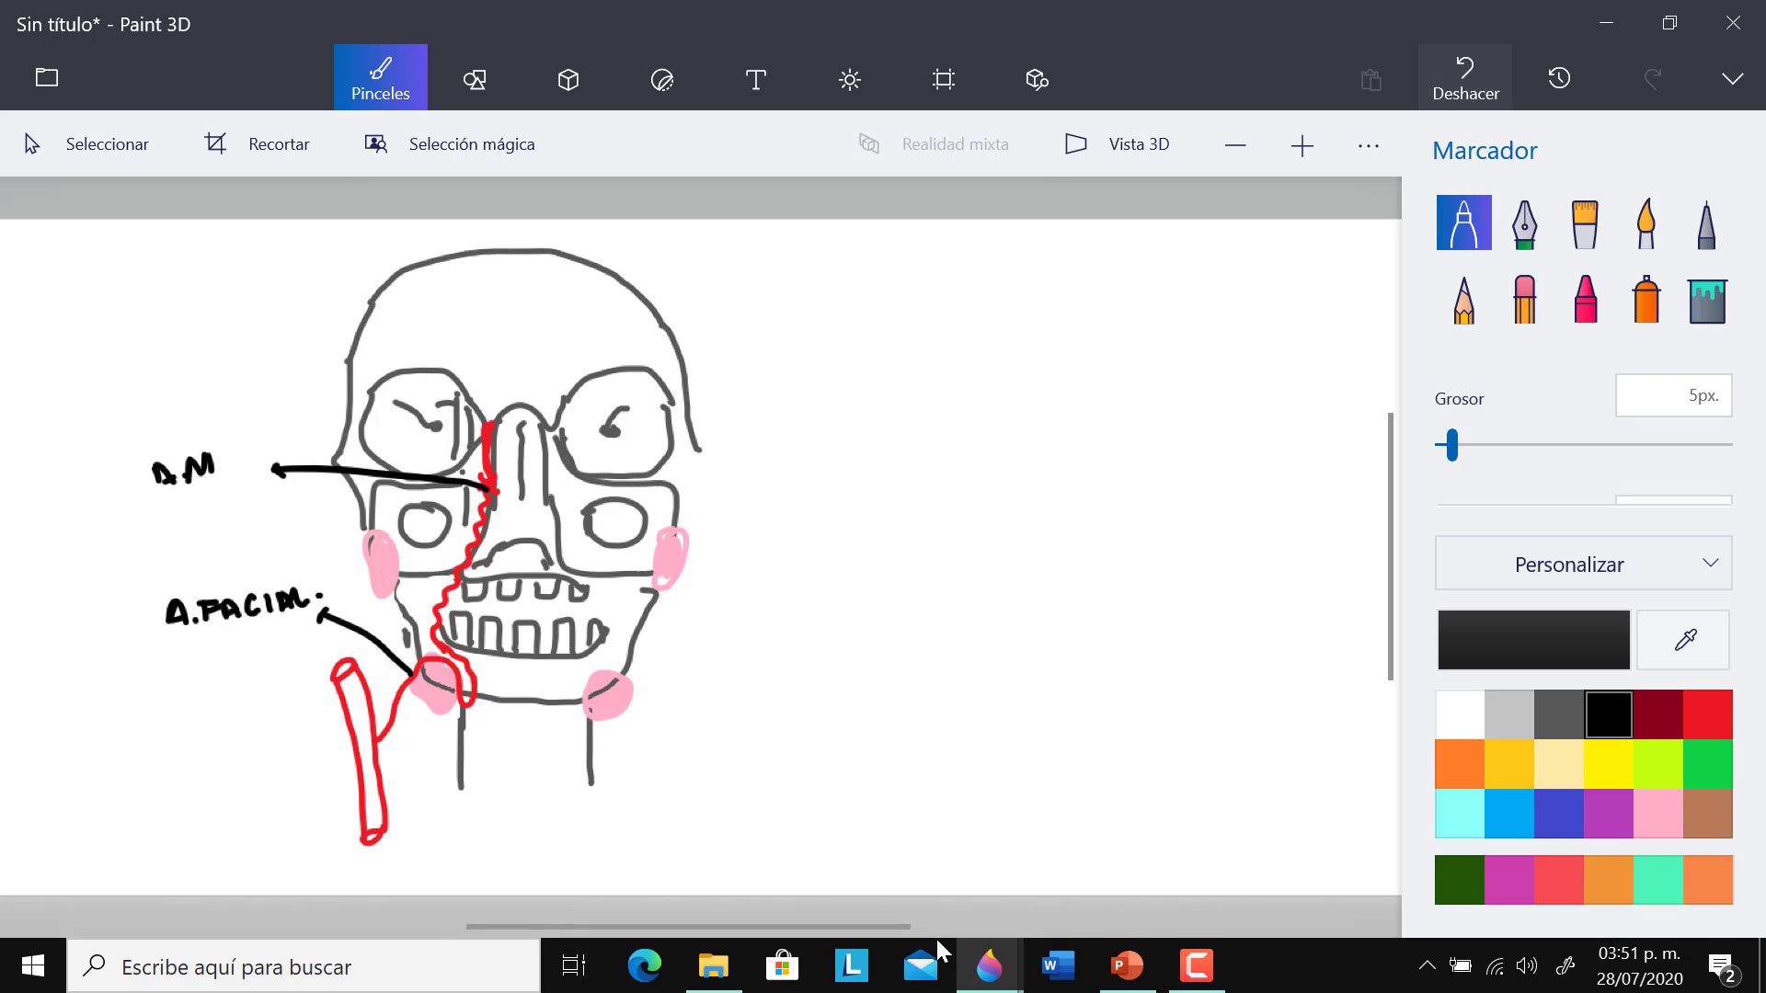
{"action": "left_click_drag", "start_coordinate": [205, 476], "coordinate": [217, 451]}
{"action": "mouse_move", "coordinate": [236, 441]}
{"action": "left_mouse_down"}
{"action": "mouse_move", "coordinate": [226, 464]}
{"action": "mouse_move", "coordinate": [311, 428]}
{"action": "left_mouse_up"}
{"action": "mouse_move", "coordinate": [485, 449]}
{"action": "left_mouse_down"}
{"action": "mouse_move", "coordinate": [278, 355]}
{"action": "mouse_move", "coordinate": [209, 362]}
{"action": "mouse_move", "coordinate": [253, 333]}
{"action": "mouse_move", "coordinate": [273, 351]}
{"action": "mouse_move", "coordinate": [274, 328]}
{"action": "mouse_move", "coordinate": [414, 250]}
{"action": "mouse_move", "coordinate": [520, 224]}
{"action": "left_mouse_up"}
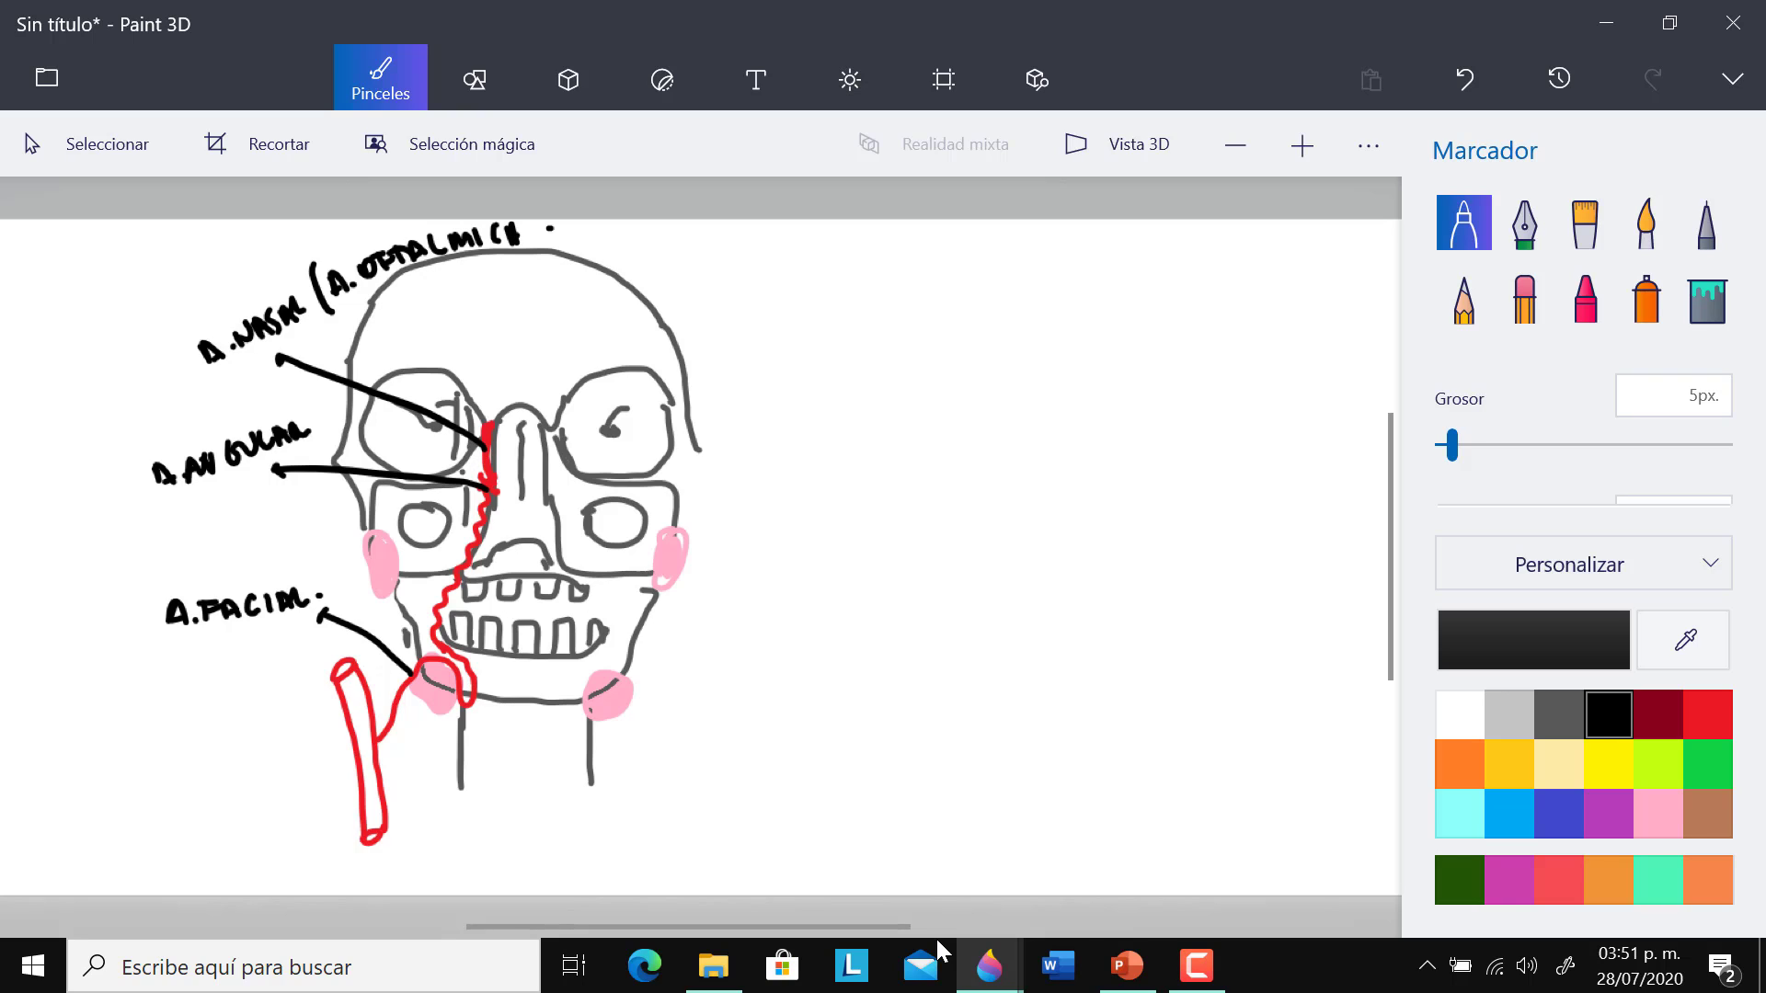
- Draw a red arterial branch toward the base of the nose and label it "NASAL" in black
{"action": "left_click", "coordinate": [1708, 714]}
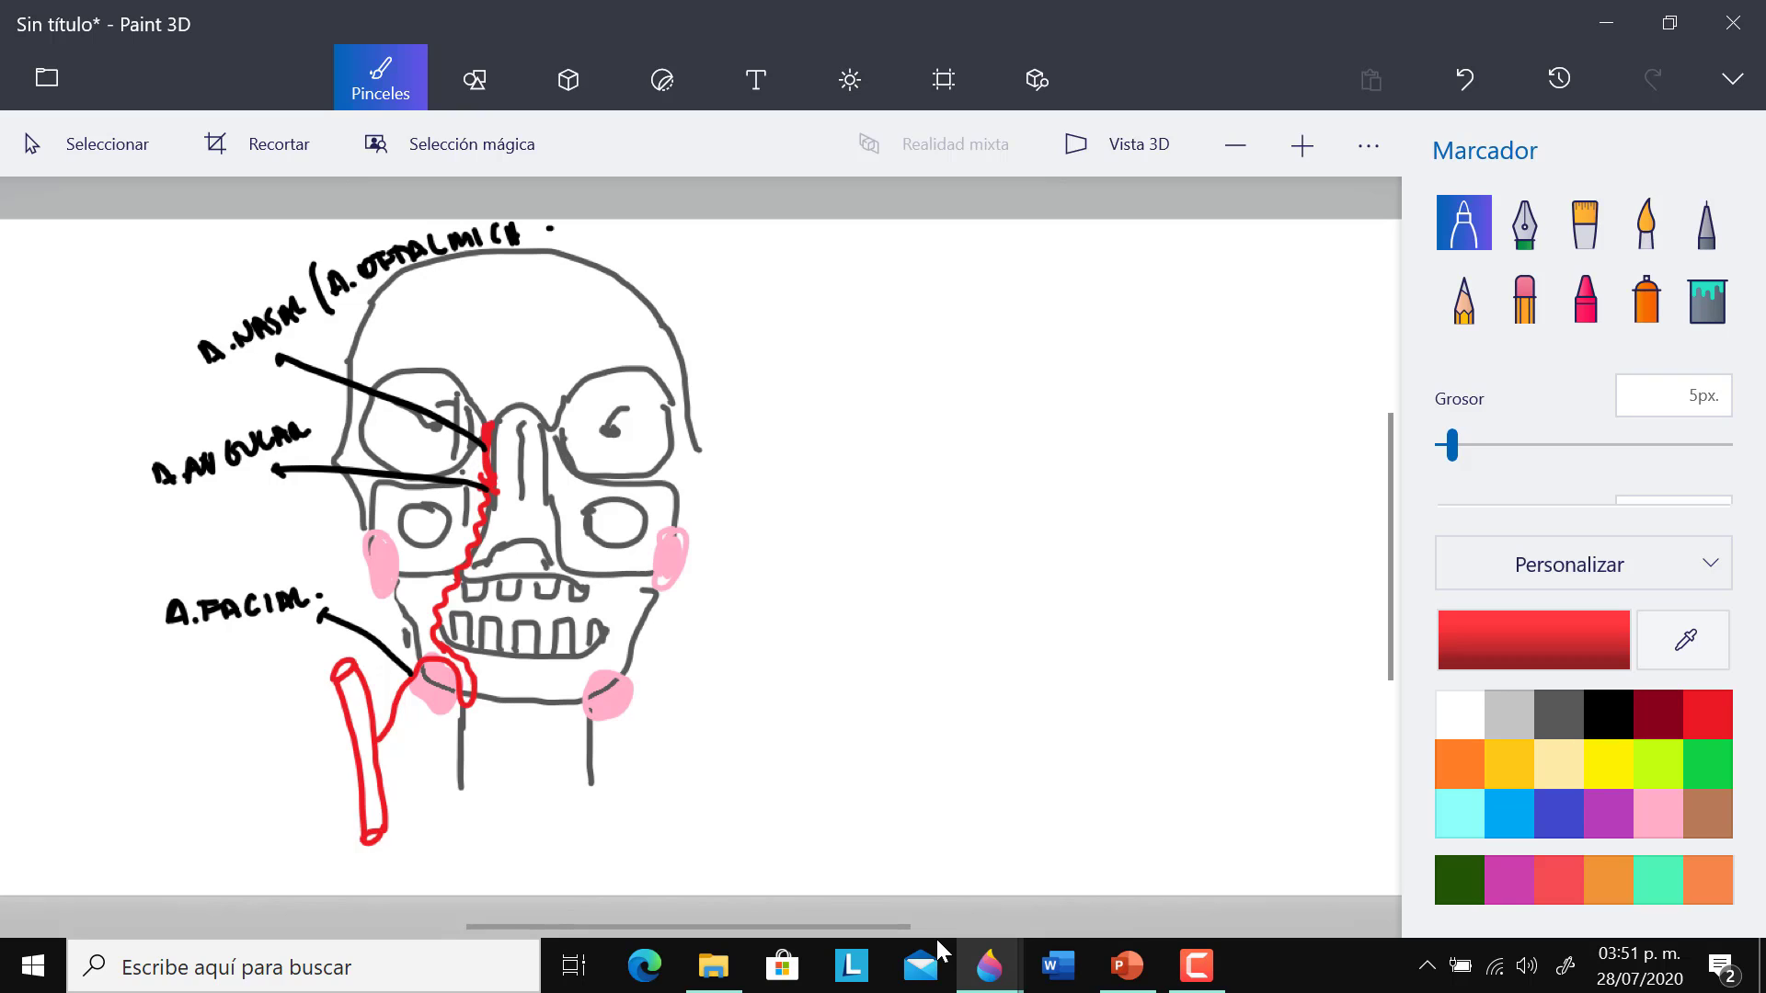
{"action": "mouse_move", "coordinate": [466, 565]}
{"action": "left_mouse_down"}
{"action": "mouse_move", "coordinate": [536, 537]}
{"action": "mouse_move", "coordinate": [537, 554]}
{"action": "left_mouse_up"}
{"action": "left_click", "coordinate": [1608, 714]}
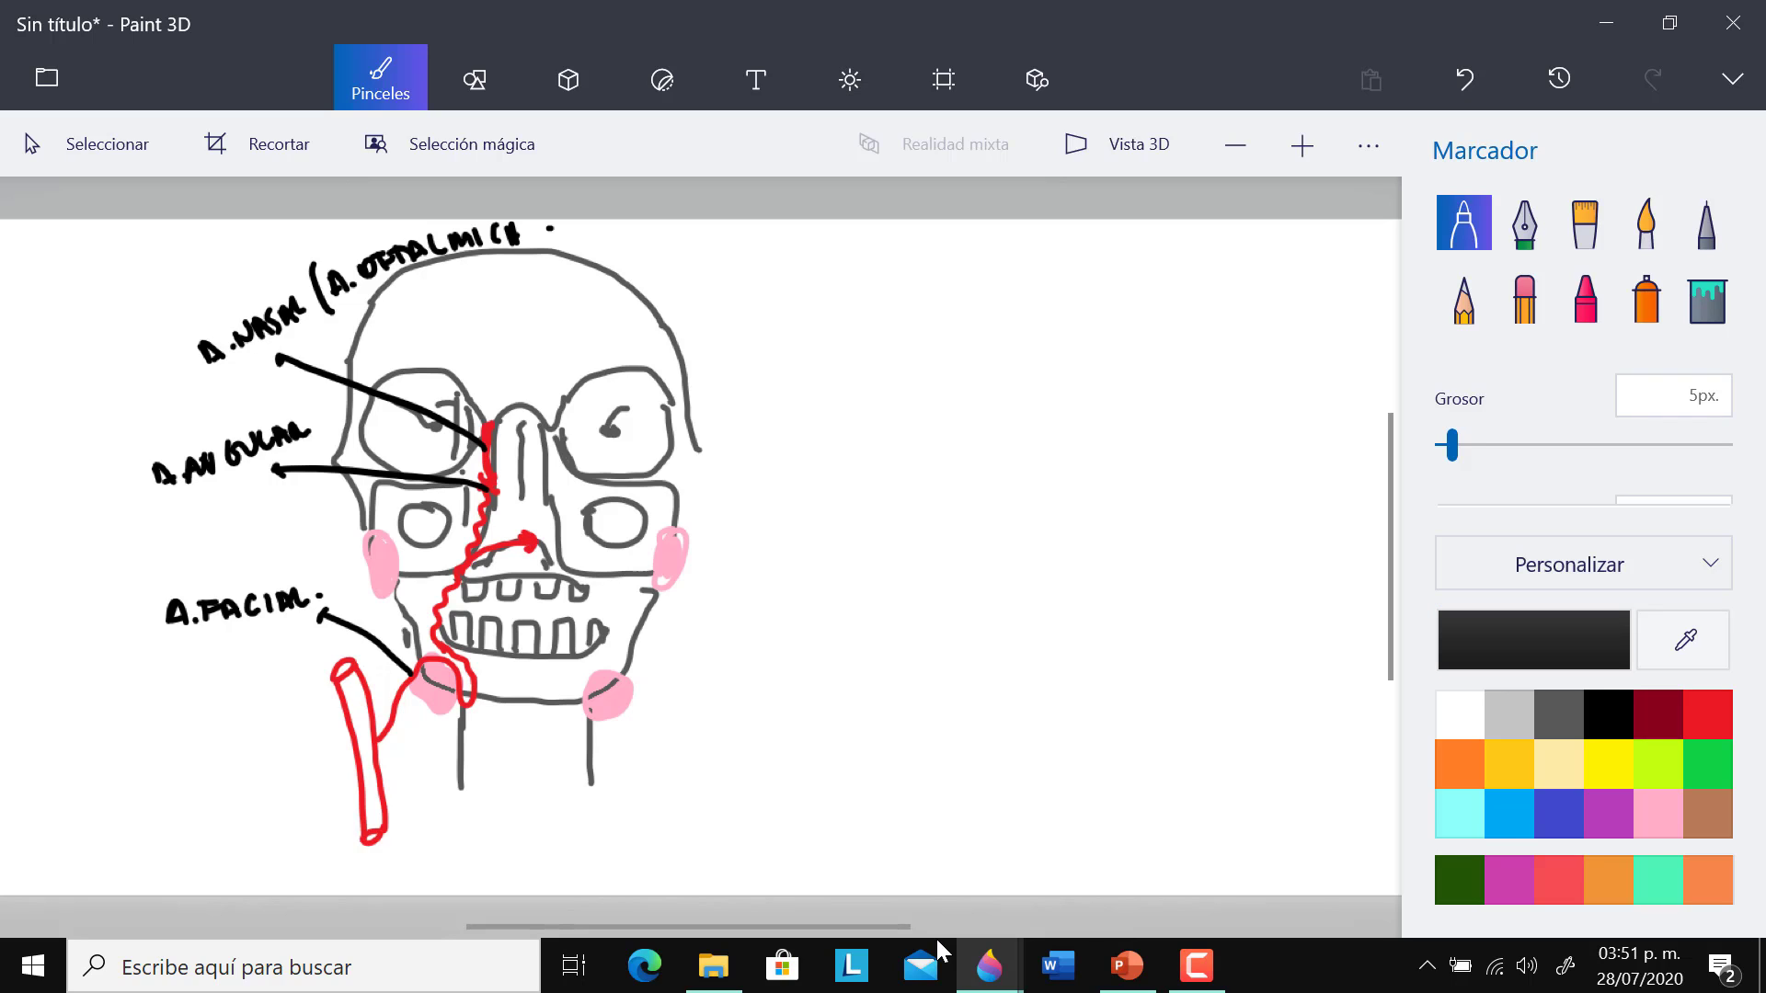
{"action": "mouse_move", "coordinate": [540, 542]}
{"action": "left_mouse_down"}
{"action": "mouse_move", "coordinate": [547, 522]}
{"action": "mouse_move", "coordinate": [561, 539]}
{"action": "left_mouse_up"}
{"action": "mouse_move", "coordinate": [561, 542]}
{"action": "left_mouse_down"}
{"action": "mouse_move", "coordinate": [572, 521]}
{"action": "mouse_move", "coordinate": [580, 550]}
{"action": "left_mouse_up"}
{"action": "left_click_drag", "start_coordinate": [598, 520], "coordinate": [615, 543]}
{"action": "mouse_move", "coordinate": [620, 517]}
{"action": "left_mouse_down"}
{"action": "mouse_move", "coordinate": [623, 543]}
{"action": "mouse_move", "coordinate": [636, 531]}
{"action": "left_mouse_up"}
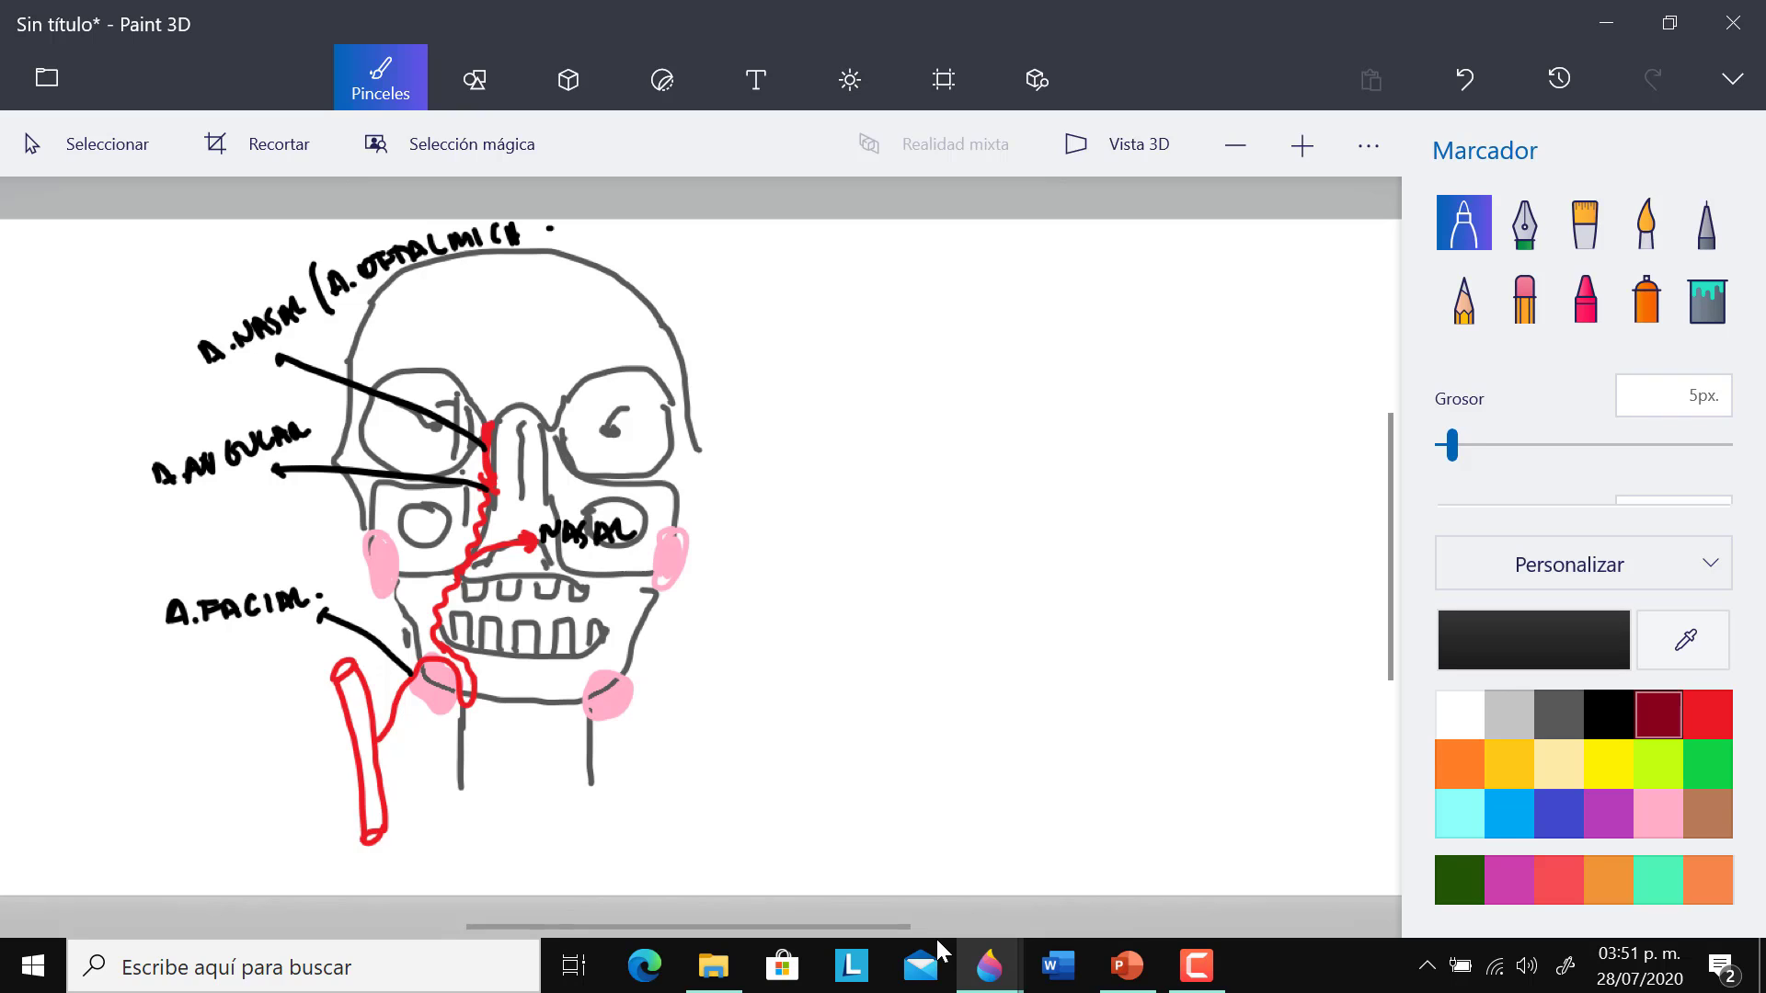
- Draw red arterial branches to the left cheek and along the upper and lower teeth
{"action": "left_click", "coordinate": [1708, 714]}
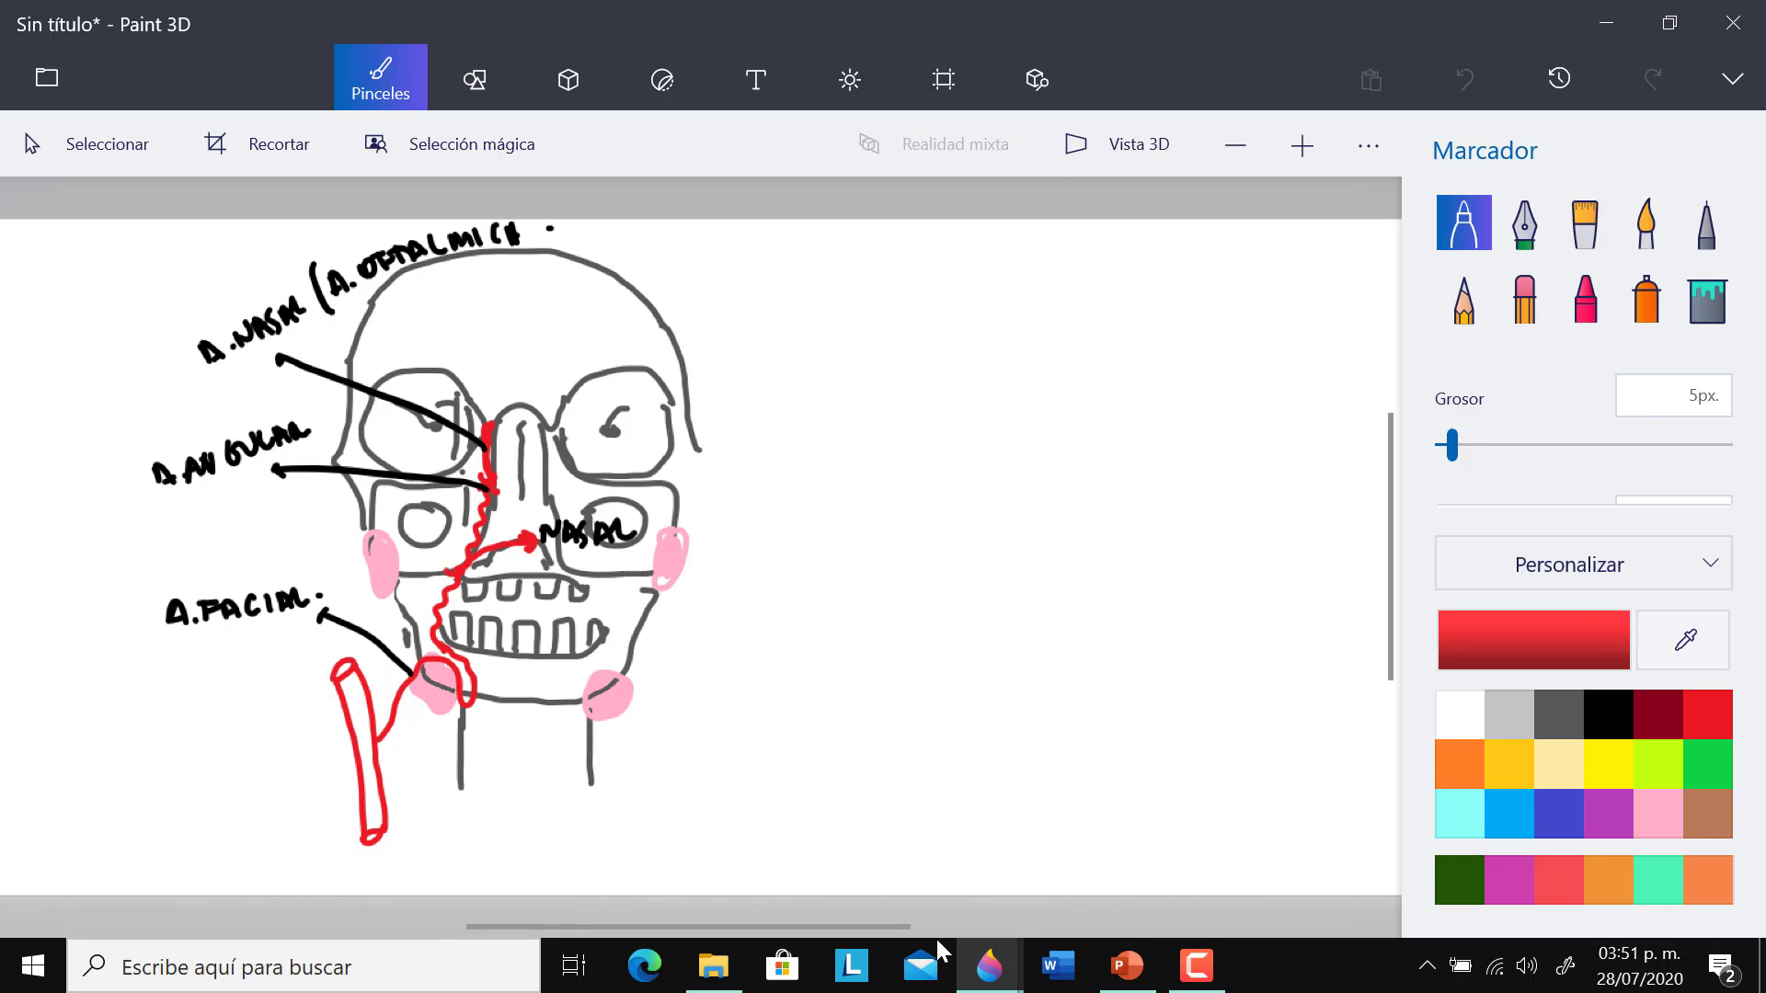
{"action": "left_click_drag", "start_coordinate": [451, 573], "coordinate": [403, 537]}
{"action": "left_click_drag", "start_coordinate": [445, 607], "coordinate": [535, 574]}
{"action": "mouse_move", "coordinate": [440, 611]}
{"action": "left_mouse_down"}
{"action": "mouse_move", "coordinate": [465, 644]}
{"action": "mouse_move", "coordinate": [520, 655]}
{"action": "left_mouse_up"}
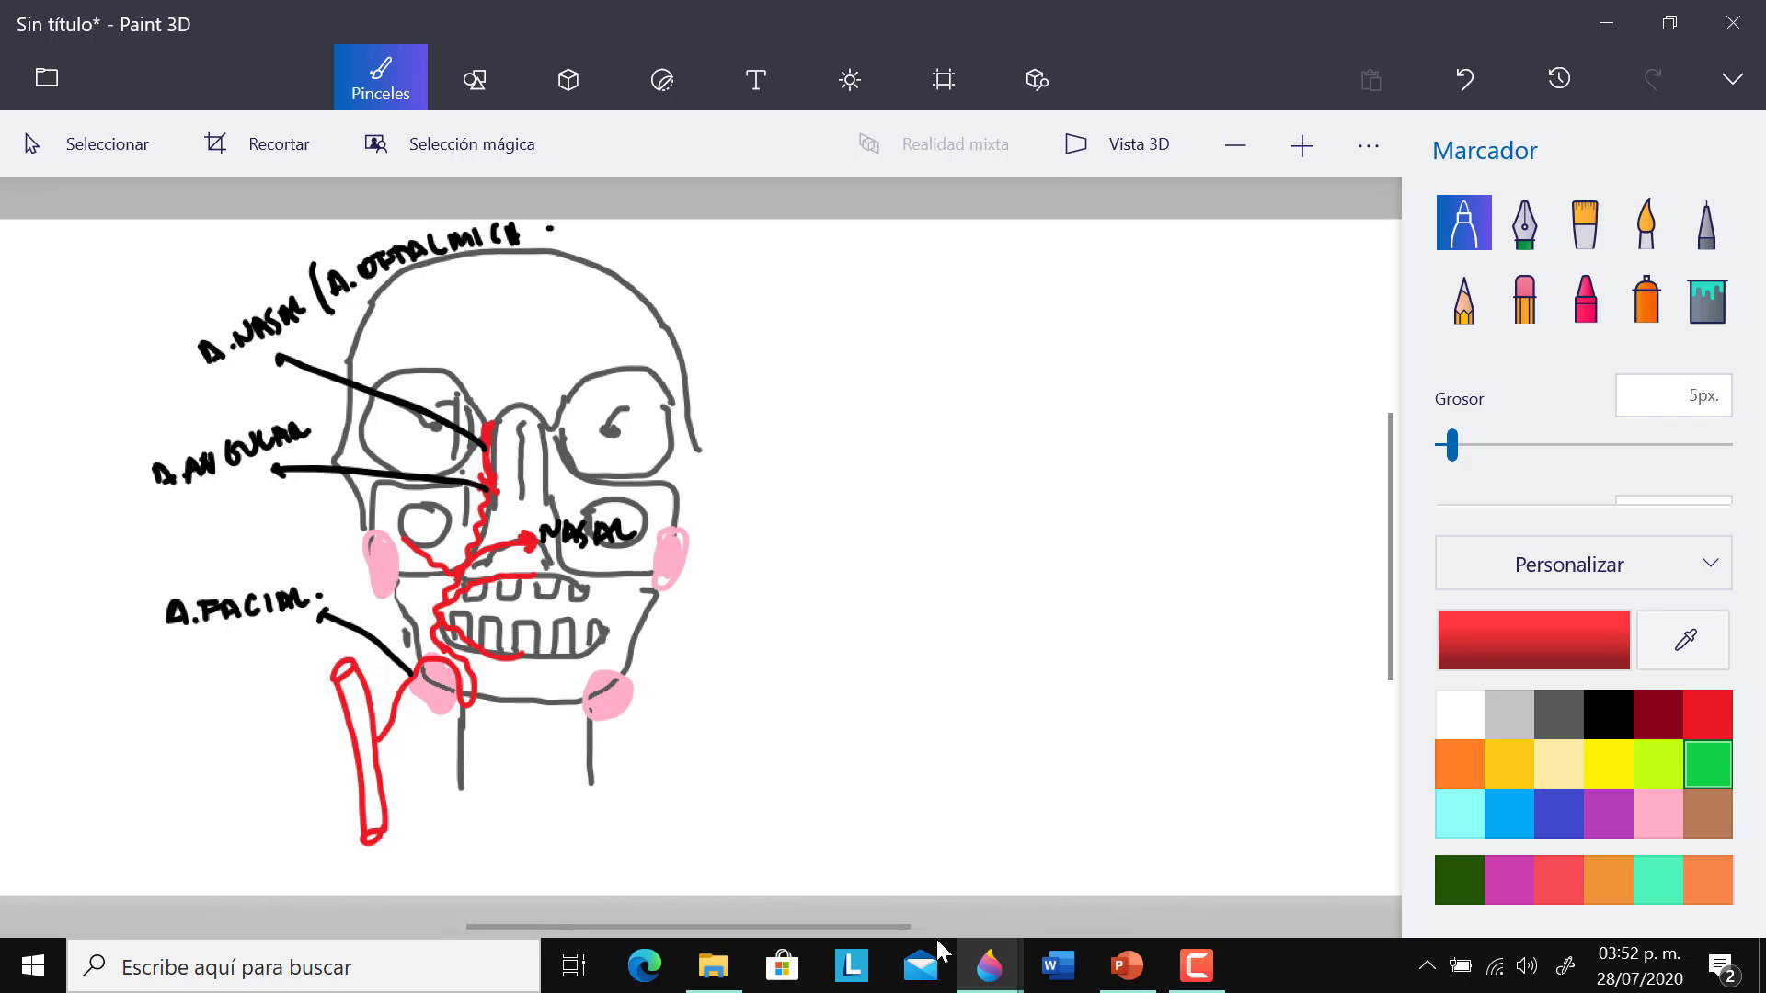
- Mark the artery at the lower jaw edge with a green dot and arrow, and label it "PULSO" with an underline
{"action": "left_click", "coordinate": [1708, 764]}
{"action": "left_click_drag", "start_coordinate": [473, 700], "coordinate": [512, 754]}
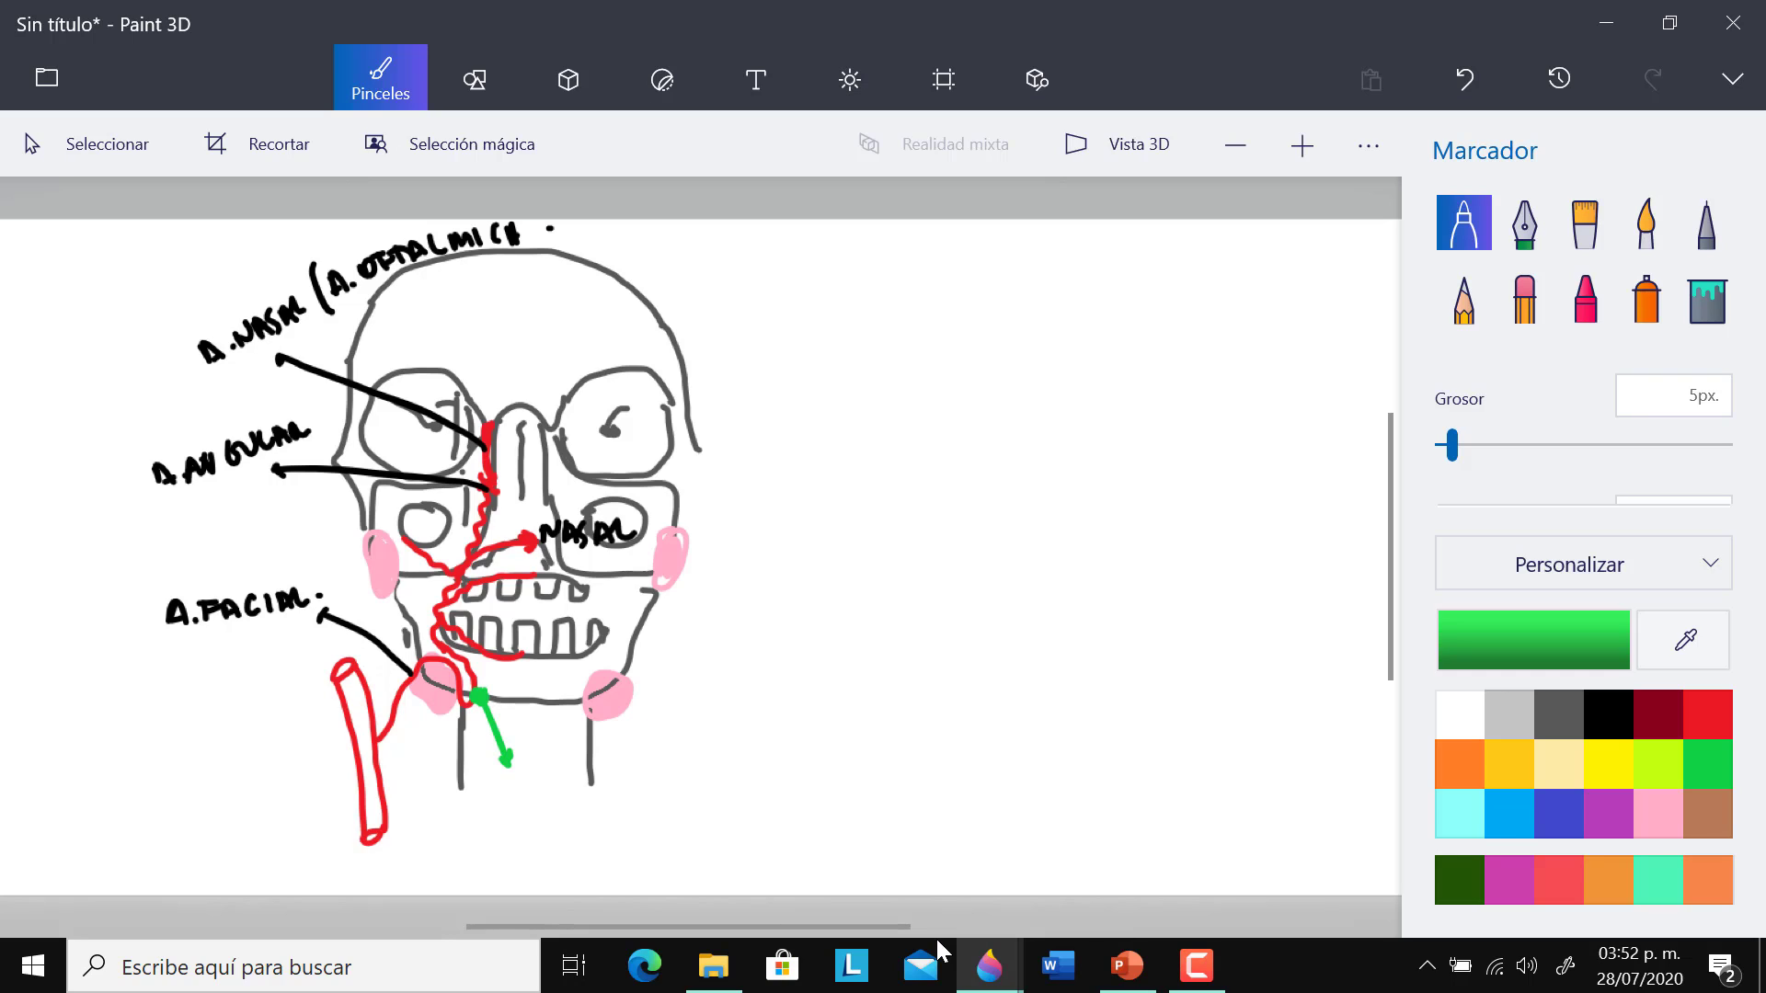
{"action": "mouse_move", "coordinate": [490, 821]}
{"action": "left_mouse_down"}
{"action": "mouse_move", "coordinate": [530, 783]}
{"action": "mouse_move", "coordinate": [557, 791]}
{"action": "left_mouse_up"}
{"action": "left_click_drag", "start_coordinate": [565, 763], "coordinate": [566, 765]}
{"action": "left_click_drag", "start_coordinate": [535, 839], "coordinate": [577, 810]}
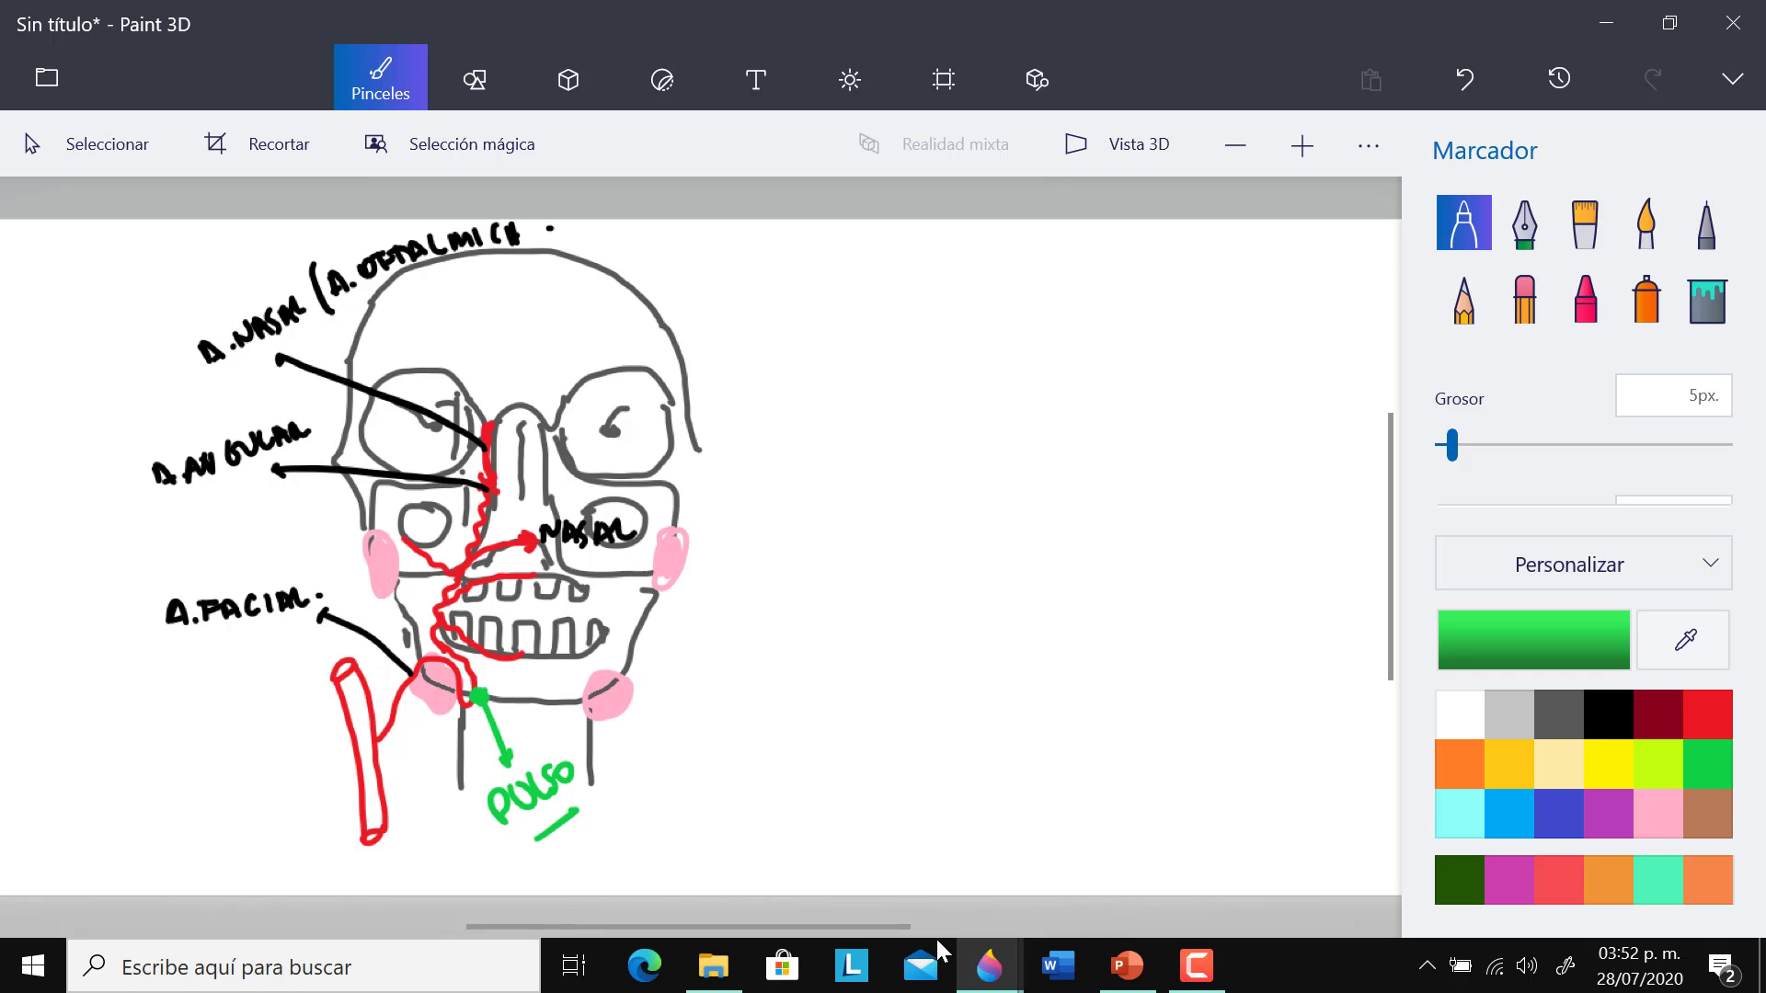
- Mark the angular artery with a green dot and add a green arrow from the "A. OFTALMICA" label to "A.C.INT"
{"action": "left_click", "coordinate": [484, 482]}
{"action": "left_click_drag", "start_coordinate": [484, 482], "coordinate": [487, 480]}
{"action": "left_click_drag", "start_coordinate": [522, 221], "coordinate": [529, 261]}
{"action": "mouse_move", "coordinate": [535, 240]}
{"action": "left_mouse_down"}
{"action": "mouse_move", "coordinate": [704, 257]}
{"action": "mouse_move", "coordinate": [727, 234]}
{"action": "left_mouse_up"}
{"action": "left_click", "coordinate": [636, 246]}
{"action": "left_click", "coordinate": [688, 246]}
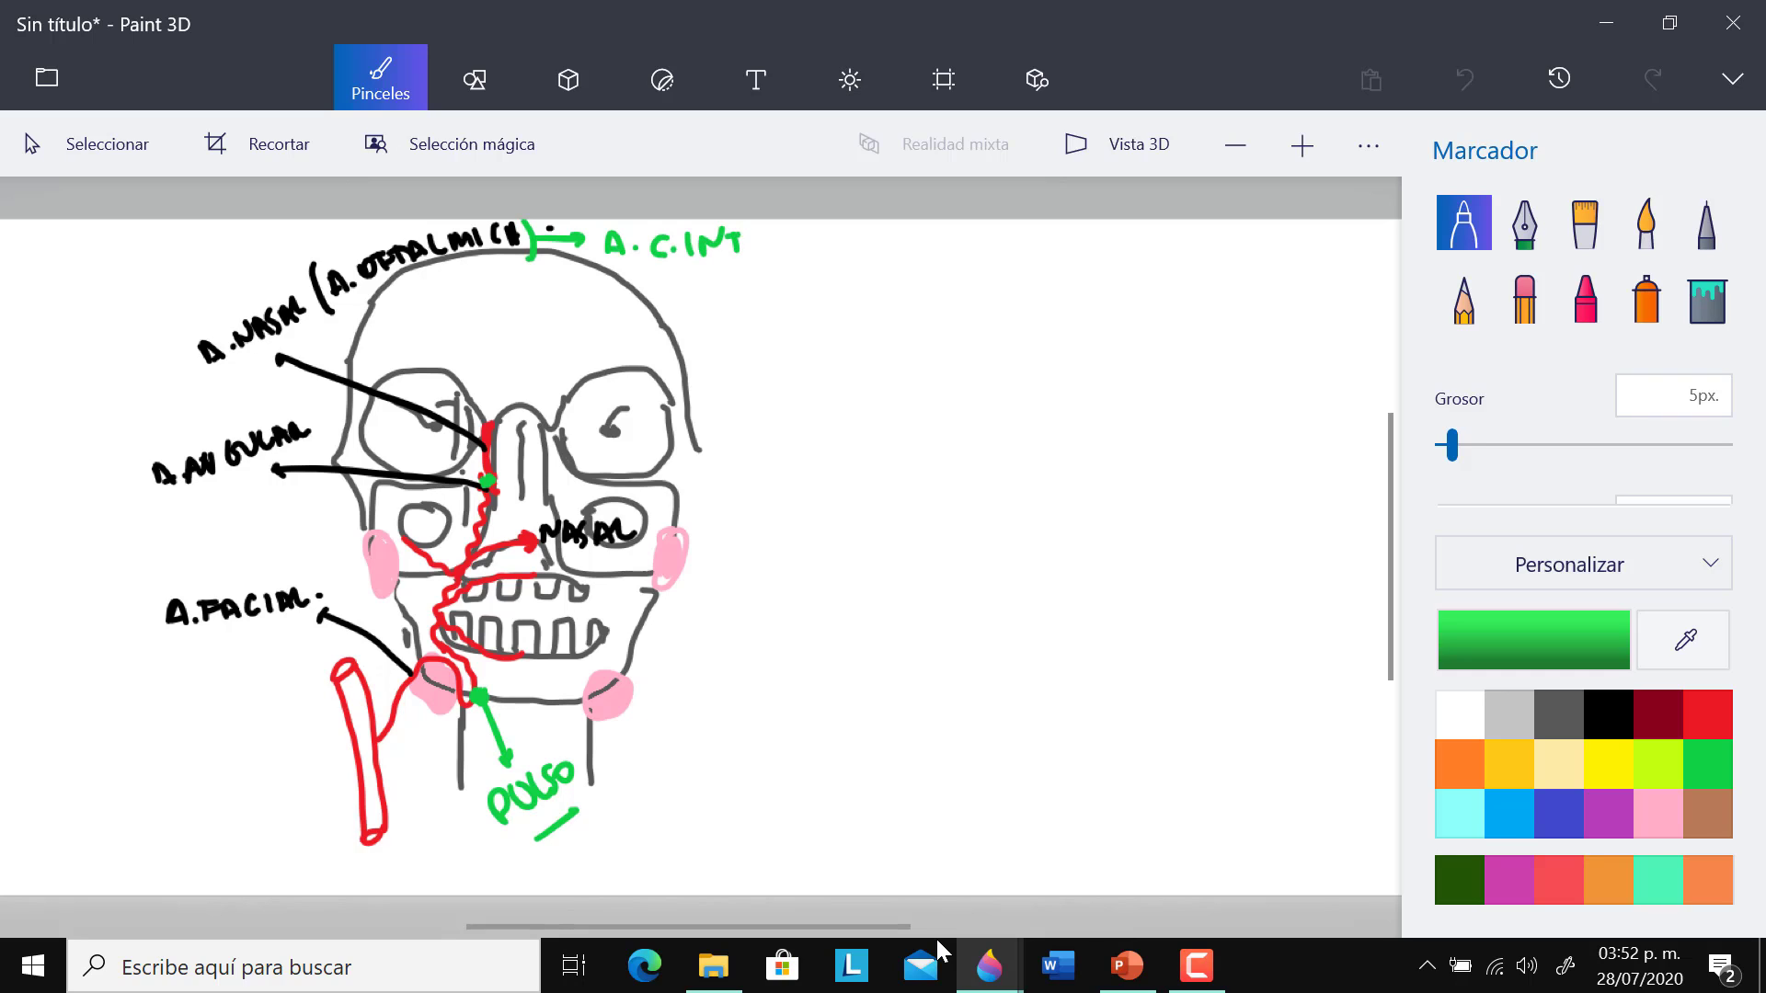